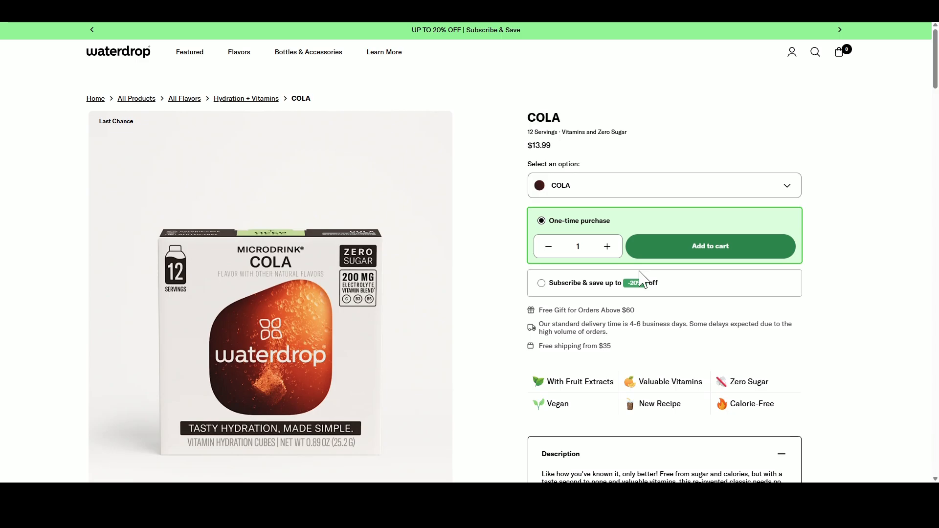
# Examine the "A COLA after your own heart." section on the waterdrop product page, including its text, serving sizes and image.
pyautogui.scroll(-10, 641, 281)
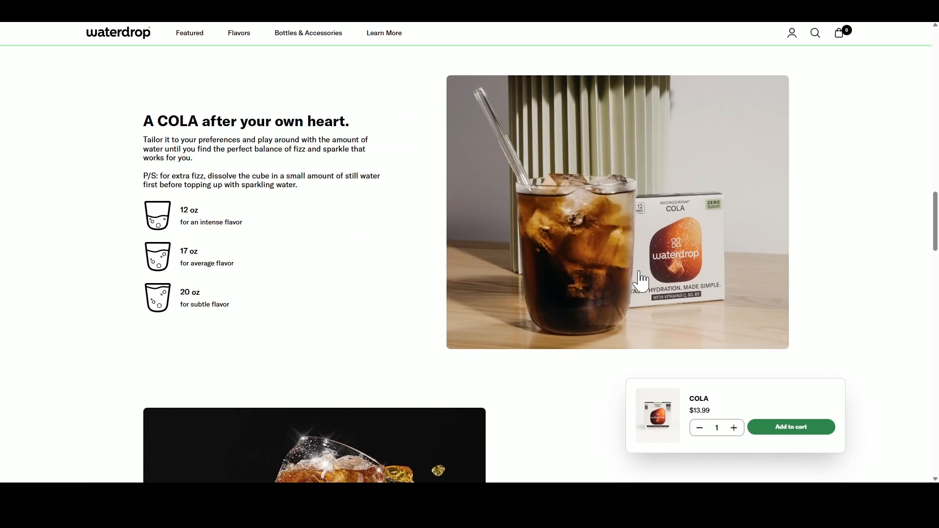
pyautogui.scroll(1, 641, 282)
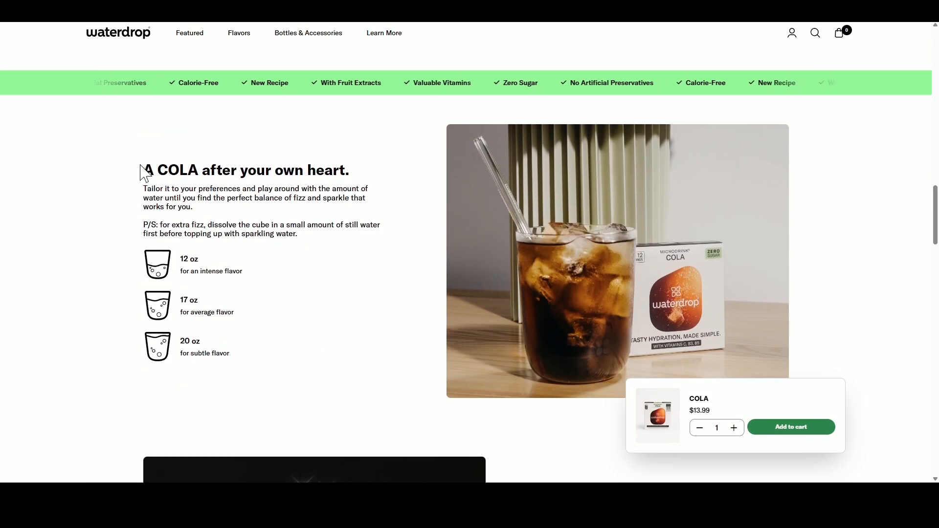
pyautogui.moveTo(141, 167); pyautogui.dragTo(374, 241)
pyautogui.hotkey('ctrl', 'c')
pyautogui.click(210, 271)
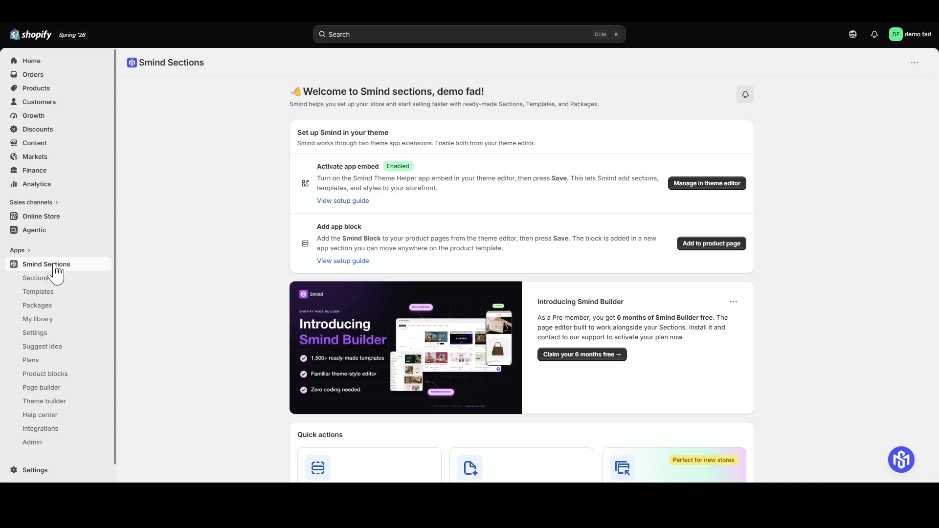
# Switch to Shopify and install the Features 4-1 section from the Features category of the Smind Sections library.
pyautogui.click(49, 279)
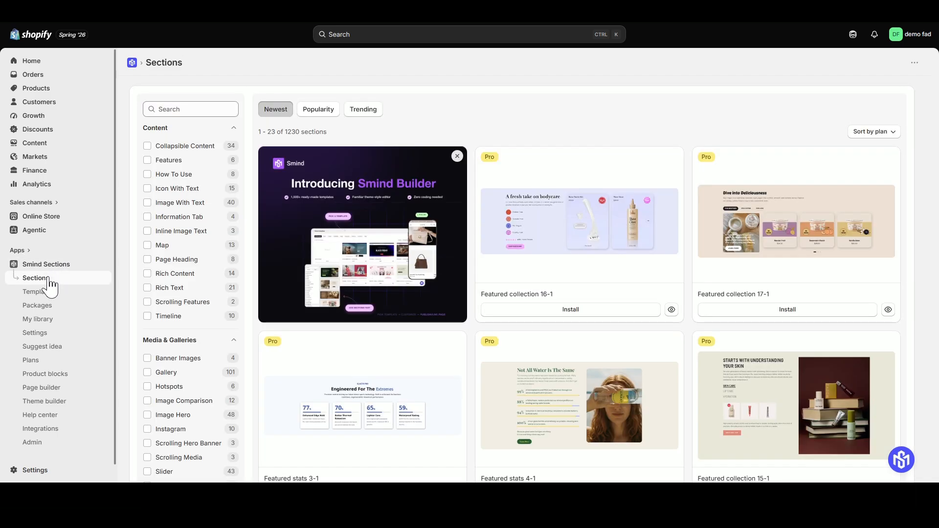
pyautogui.click(163, 161)
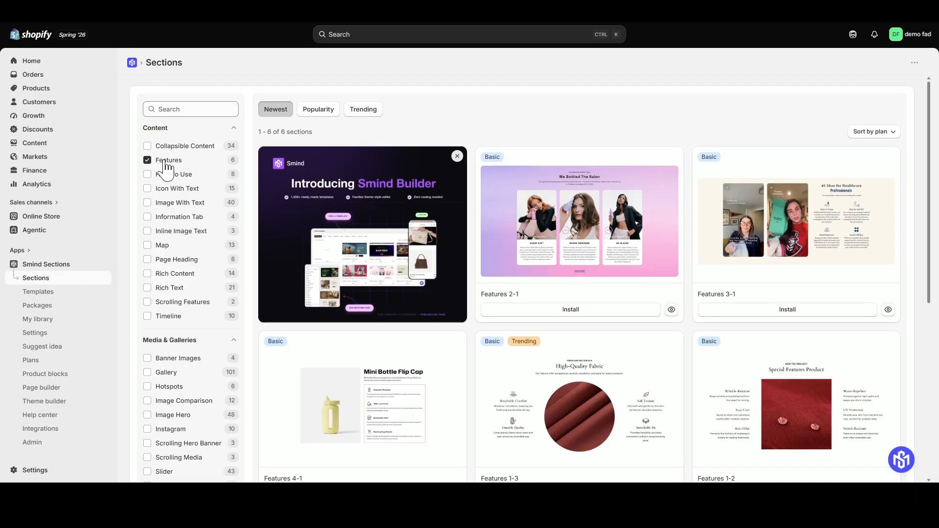
pyautogui.scroll(-2, 310, 236)
pyautogui.scroll(-2, 480, 245)
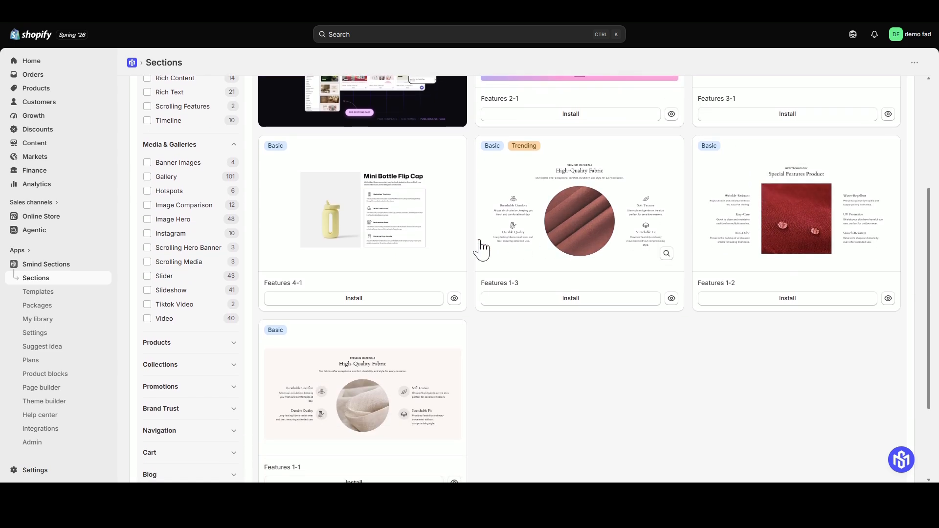
pyautogui.scroll(1, 449, 347)
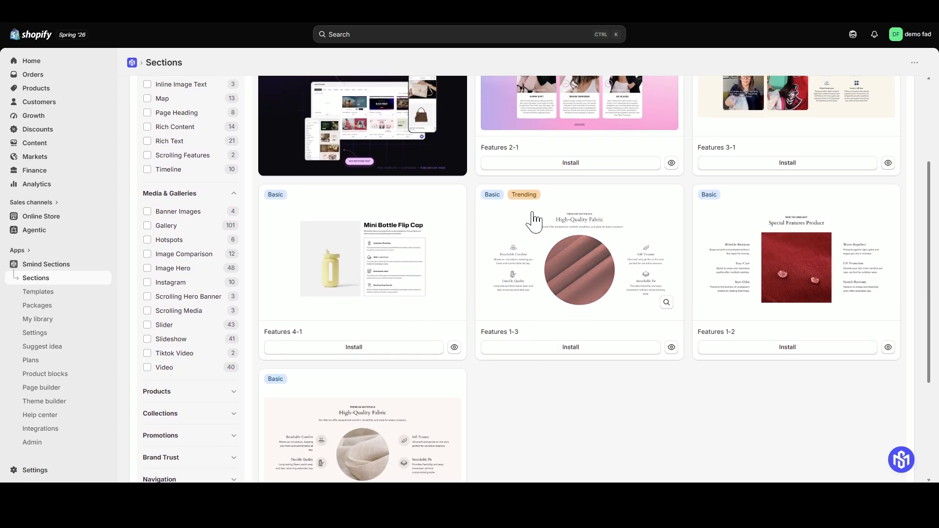
pyautogui.click(405, 274)
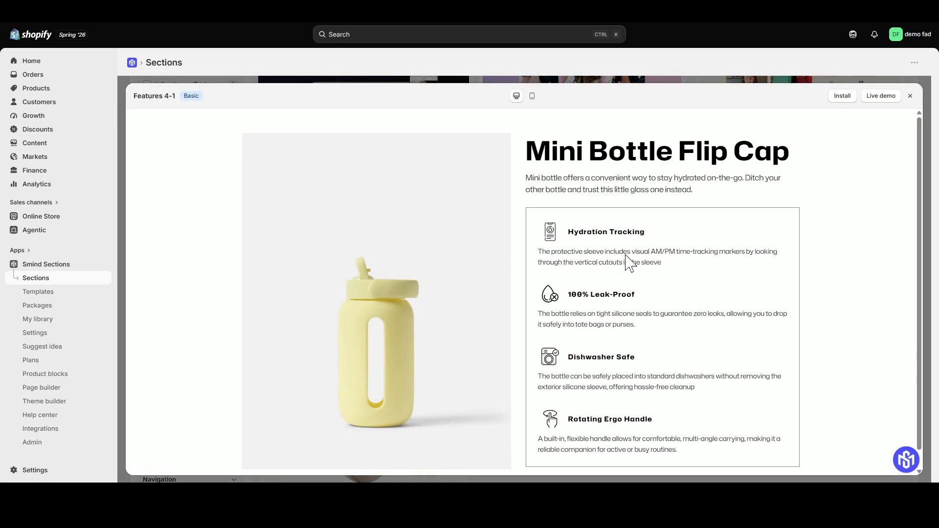
pyautogui.scroll(-1, 516, 239)
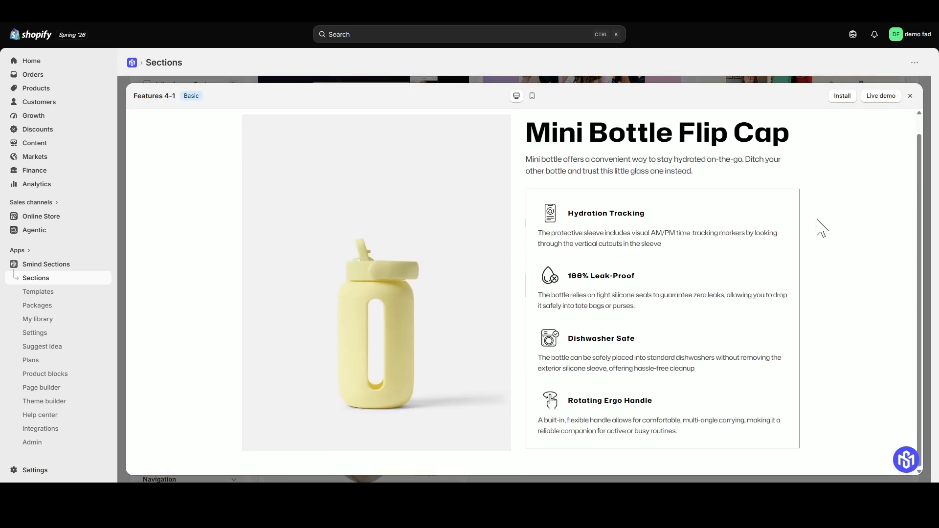
pyautogui.click(843, 96)
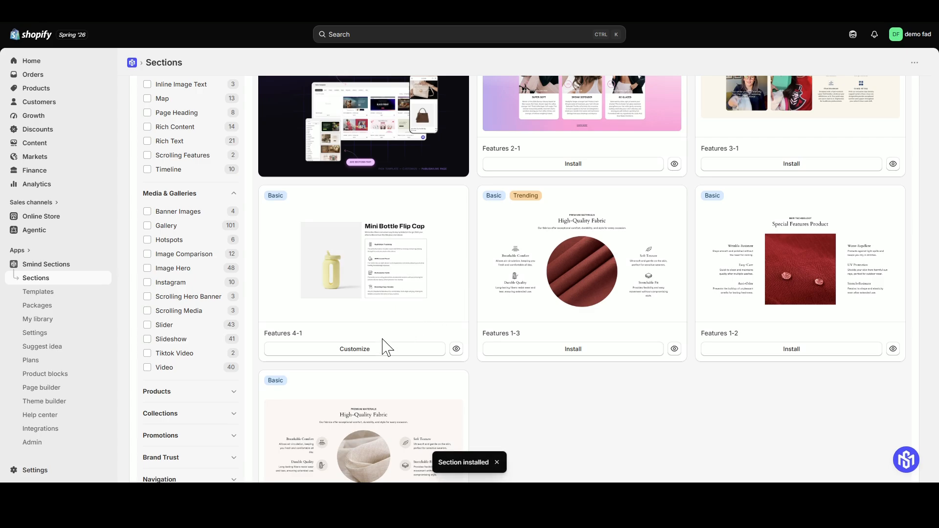
# Open the theme editor from the installed Features 4-1 section and go to the Kochana "Mil Vistas Vineyard" product page.
pyautogui.click(375, 358)
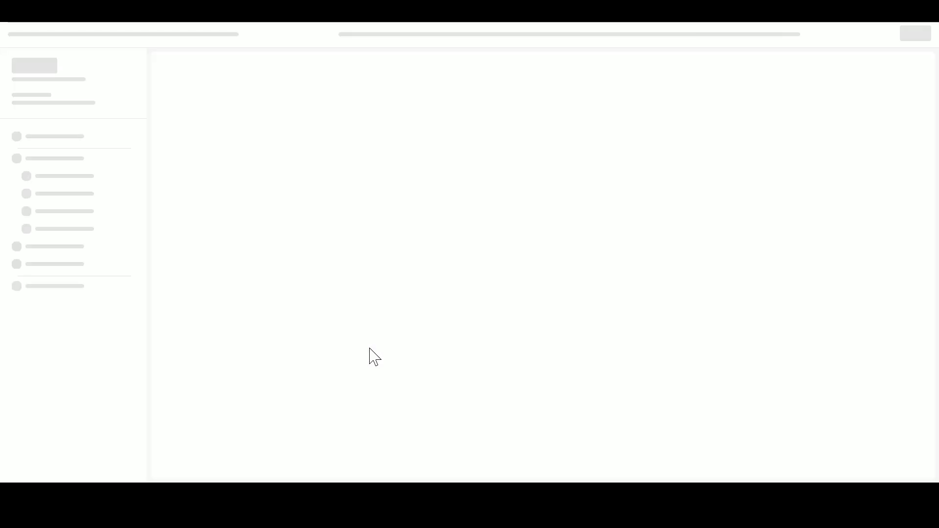
pyautogui.scroll(-10, 574, 273)
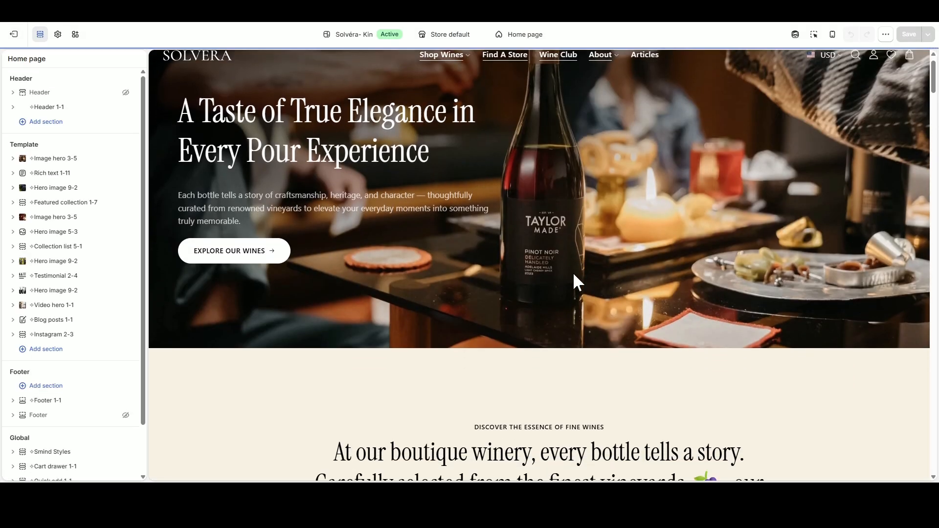
pyautogui.scroll(-4, 575, 274)
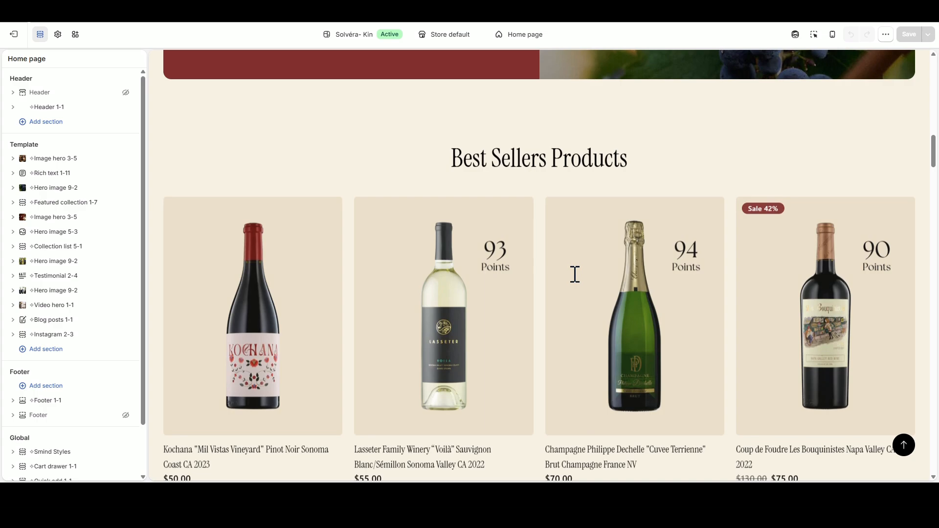
pyautogui.click(289, 307)
pyautogui.scroll(-2, 641, 290)
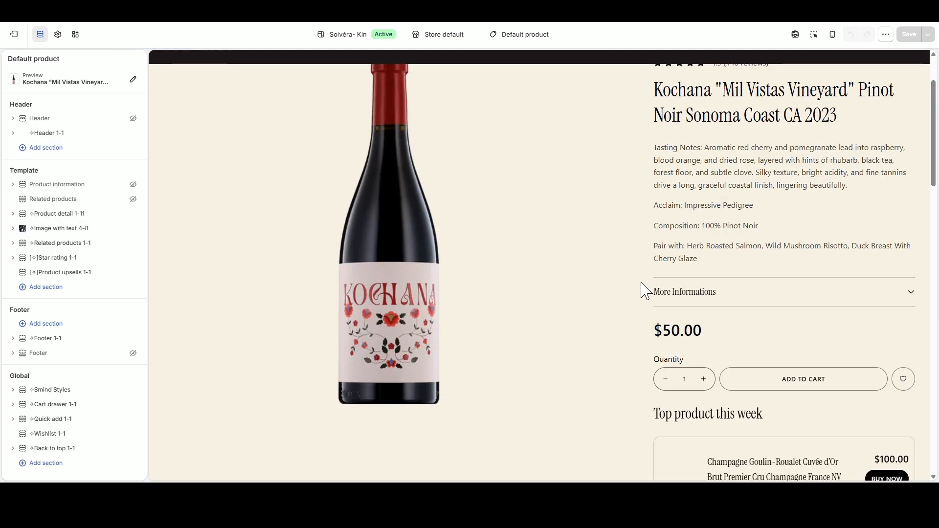
# Insert the Features 4-1 section between Star rating 1-1 and Product upsells 1-1 in the product template.
pyautogui.scroll(-15, 641, 290)
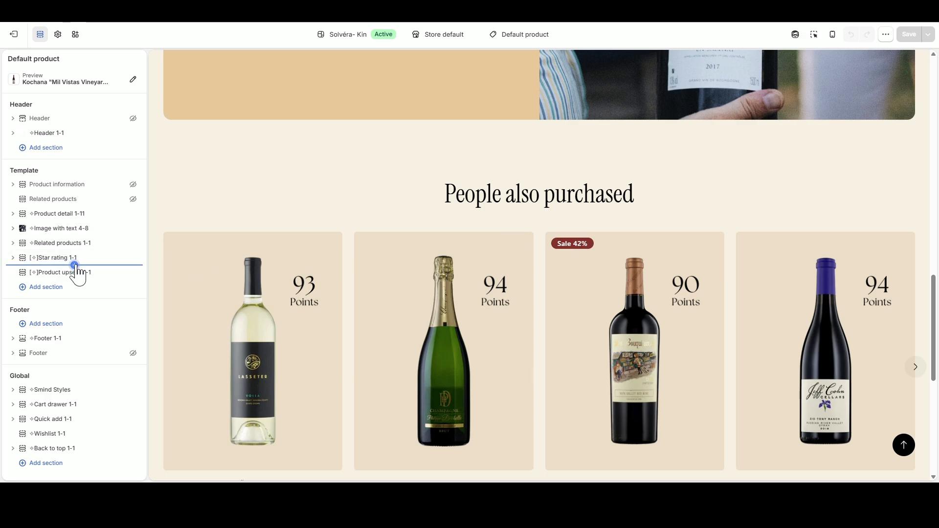
pyautogui.click(74, 265)
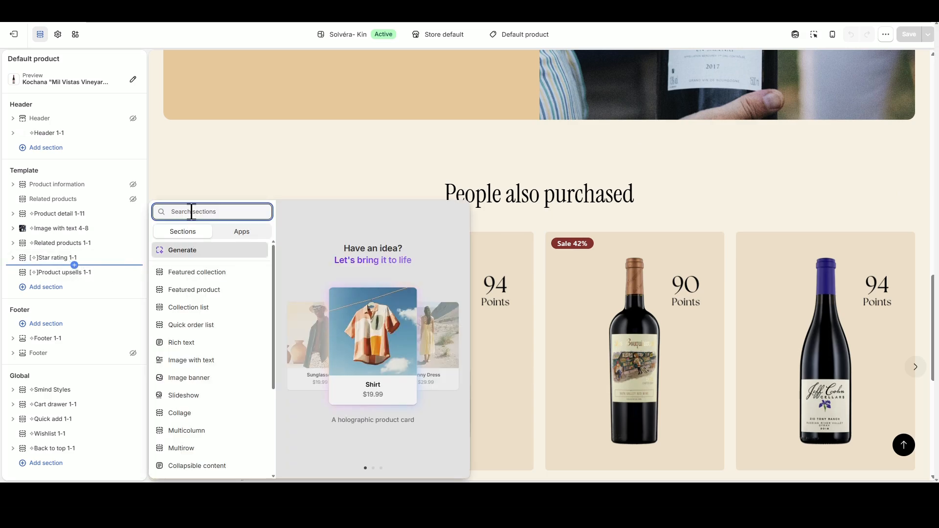
pyautogui.write('Featu')
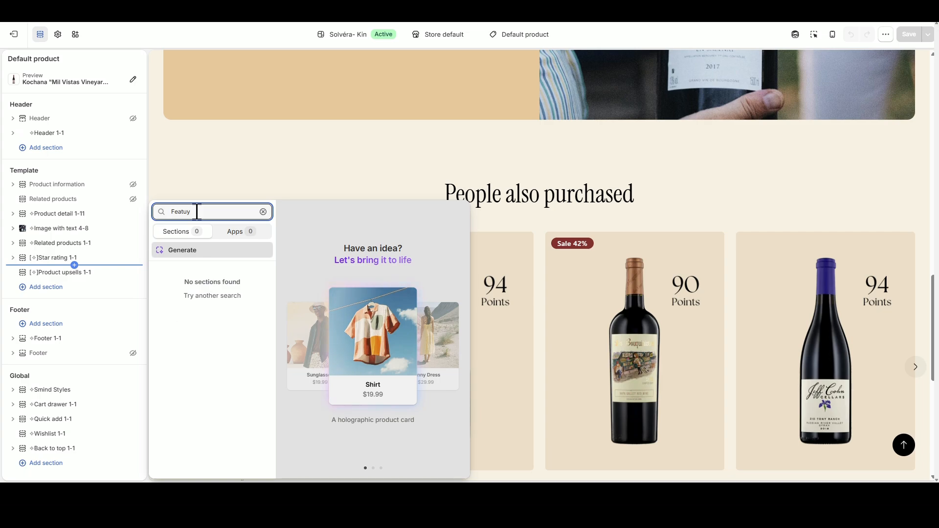
pyautogui.press('Escape')
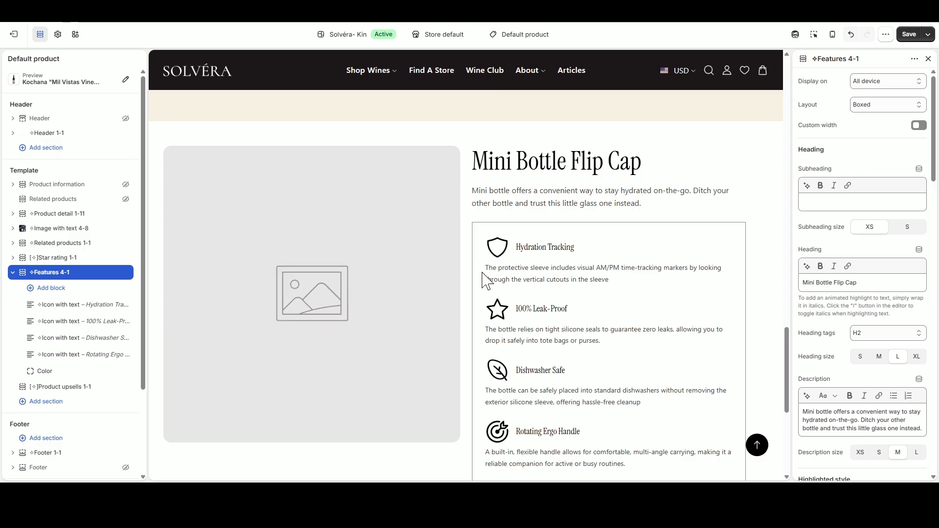
# Replace the Features 4-1 heading with the waterdrop page's heading "A COLA after your own heart.".
pyautogui.tripleClick(838, 283)
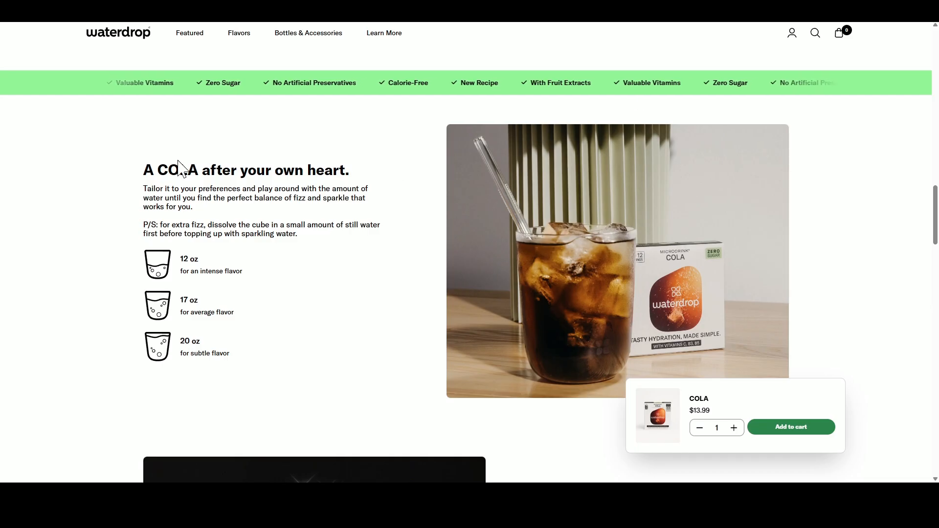
pyautogui.moveTo(144, 169); pyautogui.dragTo(351, 170)
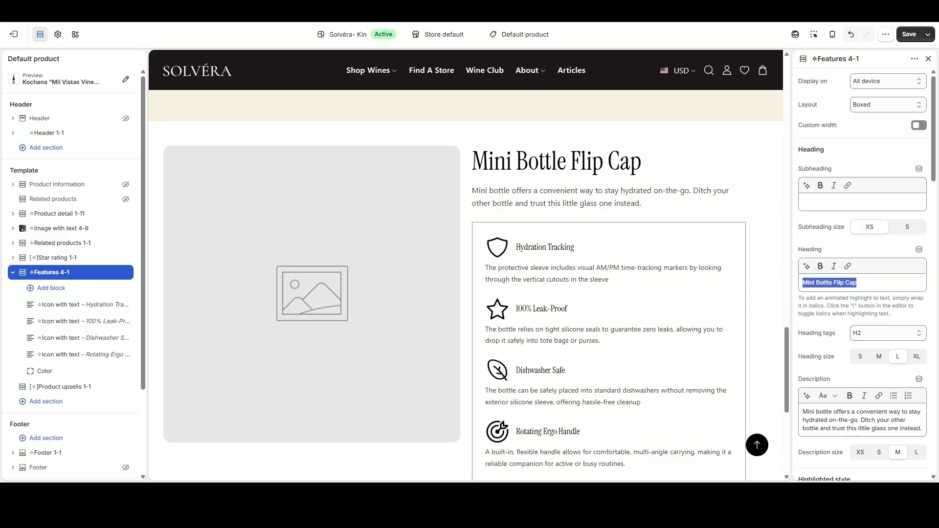
pyautogui.write('A COLA after your own heart.')
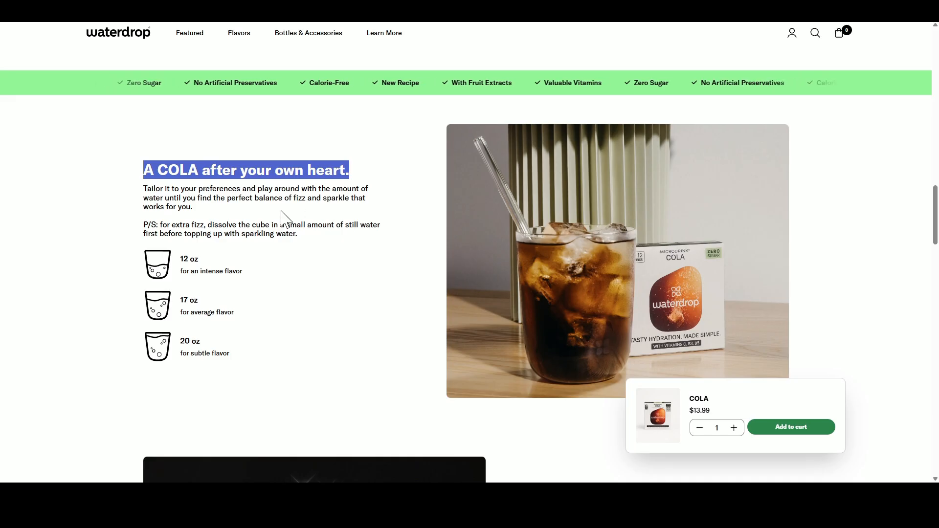
# Replace the Features 4-1 description with the two paragraphs under the waterdrop COLA heading and set the description size to S.
pyautogui.moveTo(304, 241); pyautogui.dragTo(124, 186)
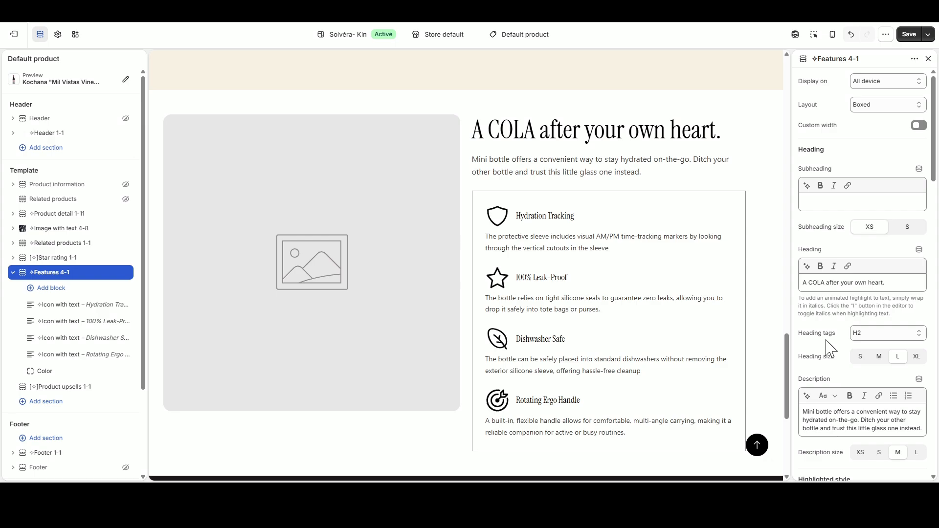
pyautogui.click(849, 416)
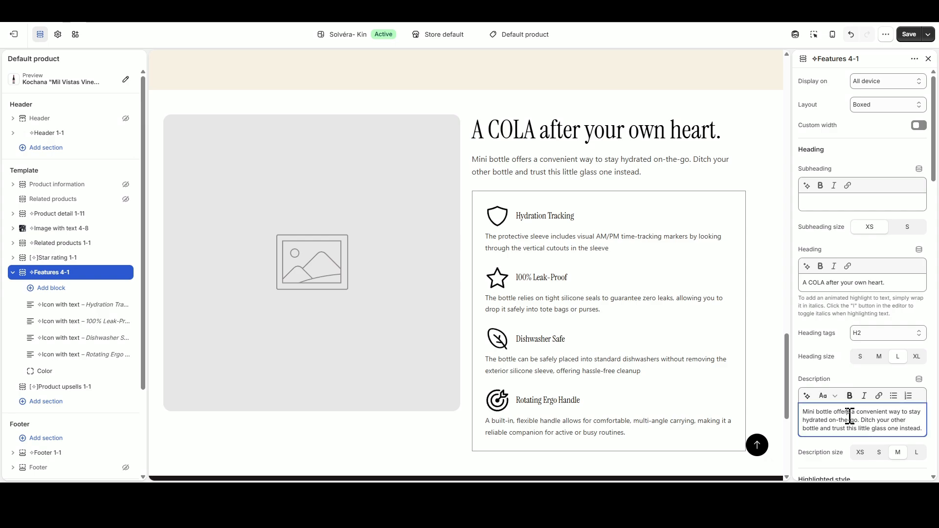
pyautogui.hotkey('ctrl', 'a')
pyautogui.hotkey('ctrl', 'v')
pyautogui.scroll(-3, 868, 449)
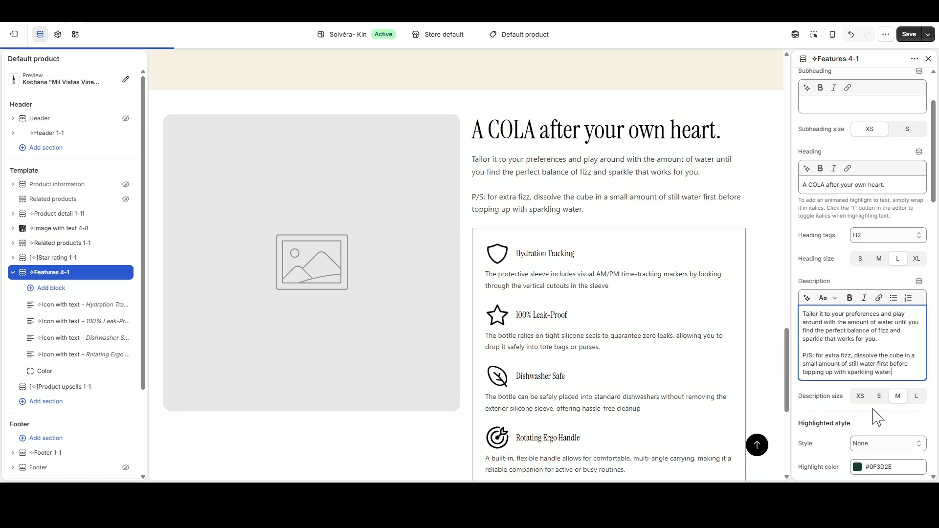
pyautogui.click(881, 403)
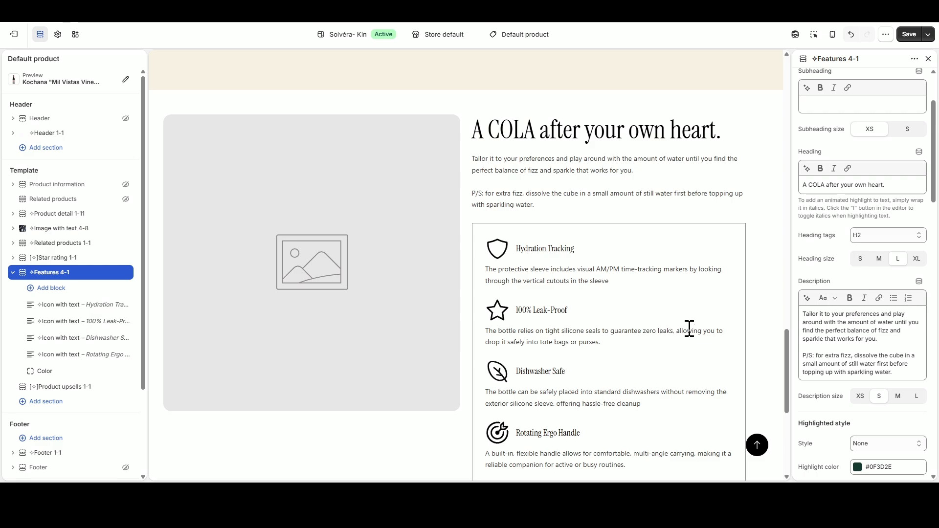
# Upload the COLA-Featured image and use it as the Features 4-1 section's media image.
pyautogui.scroll(-5, 840, 336)
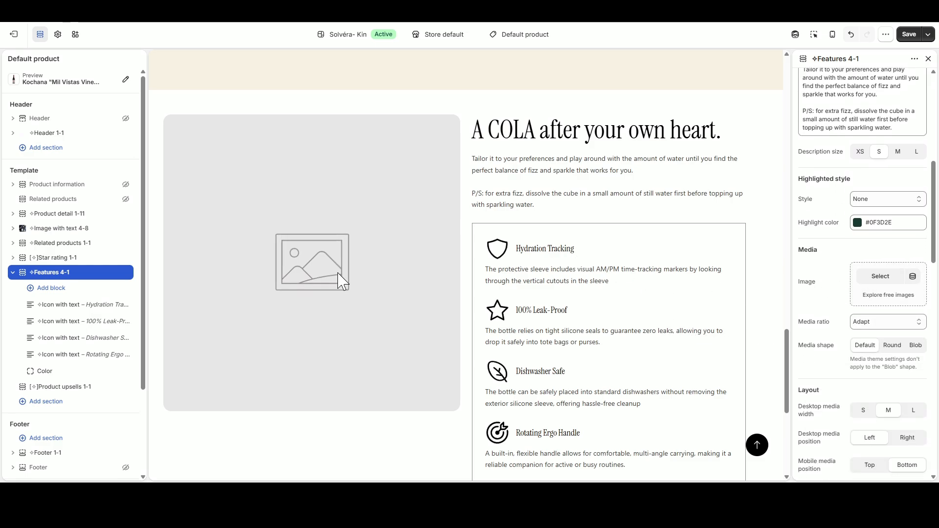
pyautogui.click(881, 277)
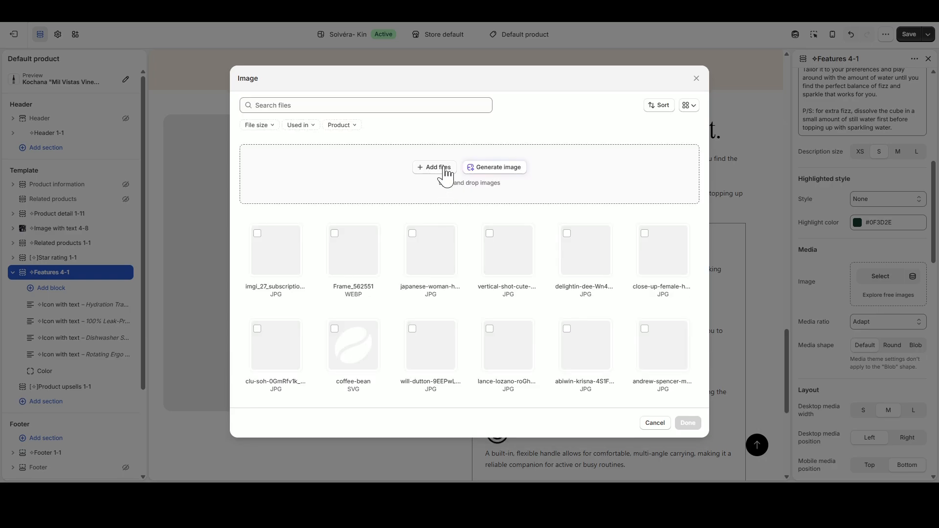
pyautogui.click(442, 170)
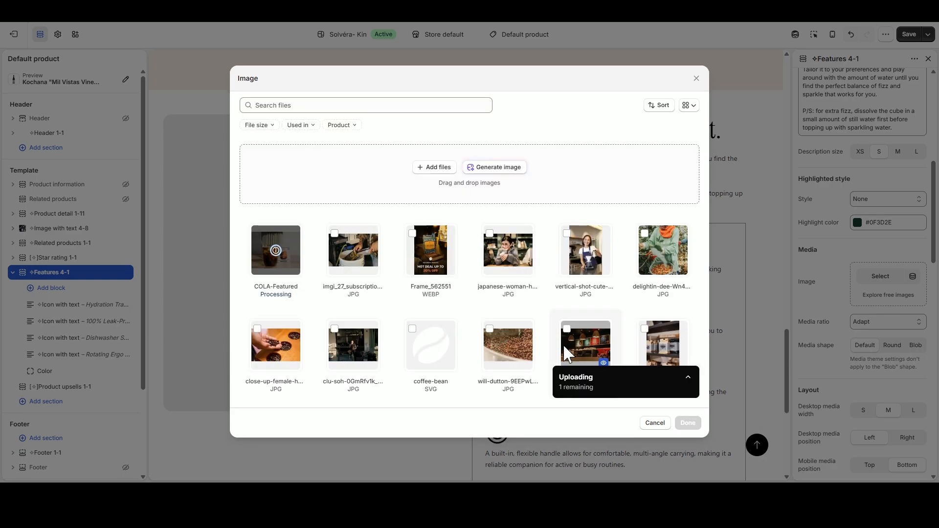
pyautogui.click(688, 423)
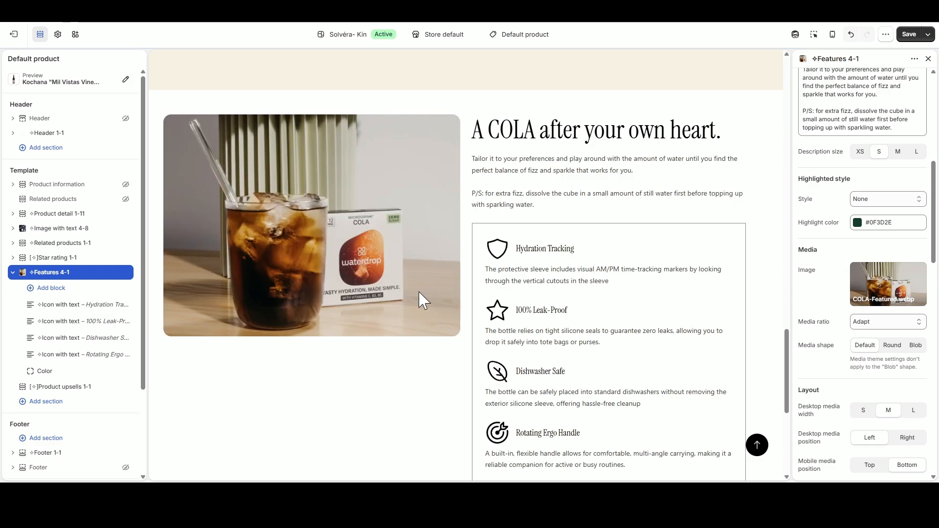
# Set the section's desktop media width to L and its desktop media position to Right.
pyautogui.scroll(-2, 901, 387)
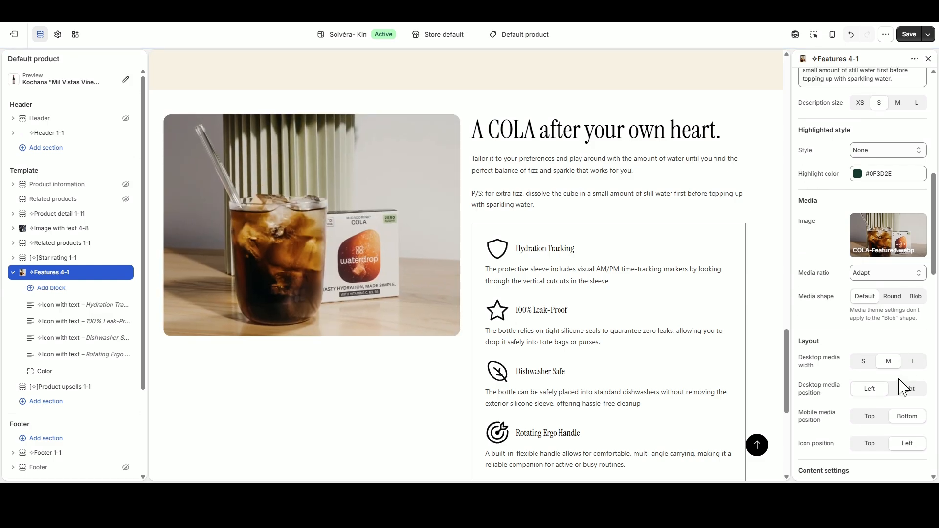
pyautogui.click(914, 365)
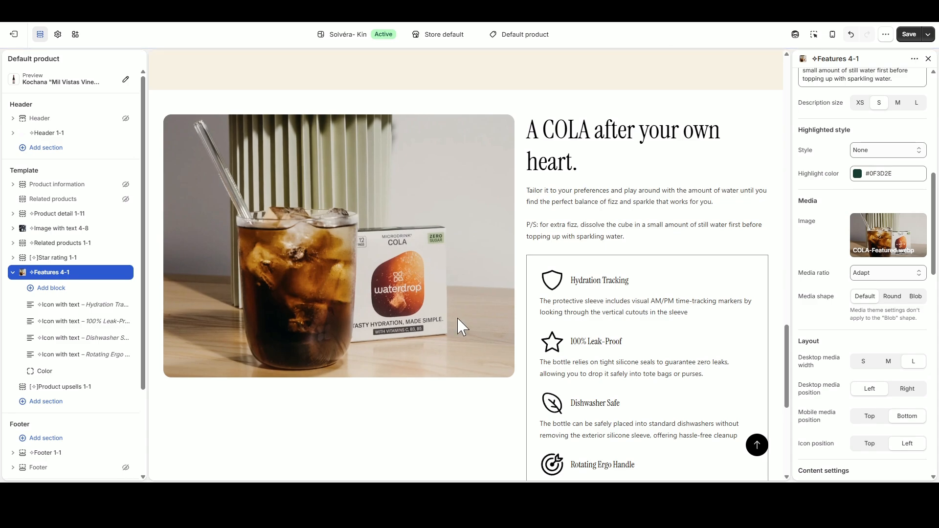
pyautogui.click(923, 394)
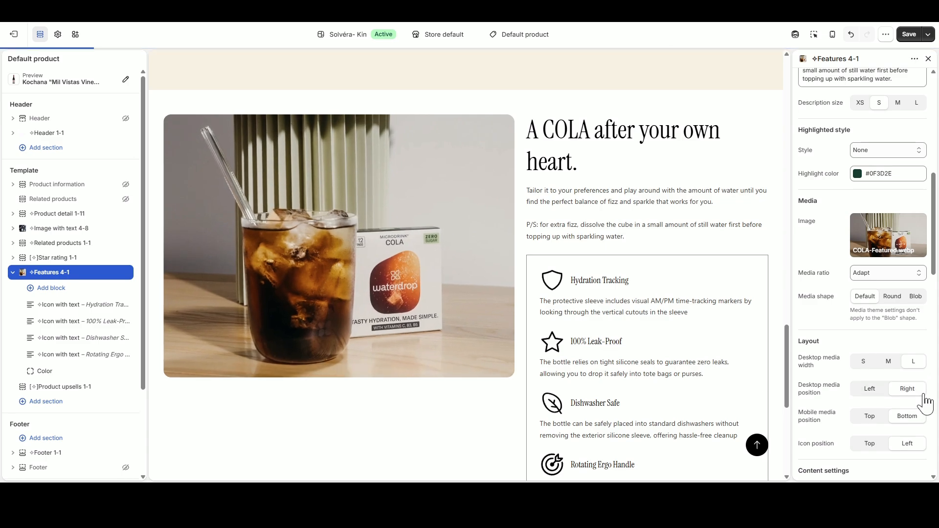
# Reduce the Features 4-1 section's content max-width to 440 px.
pyautogui.scroll(-1, 922, 406)
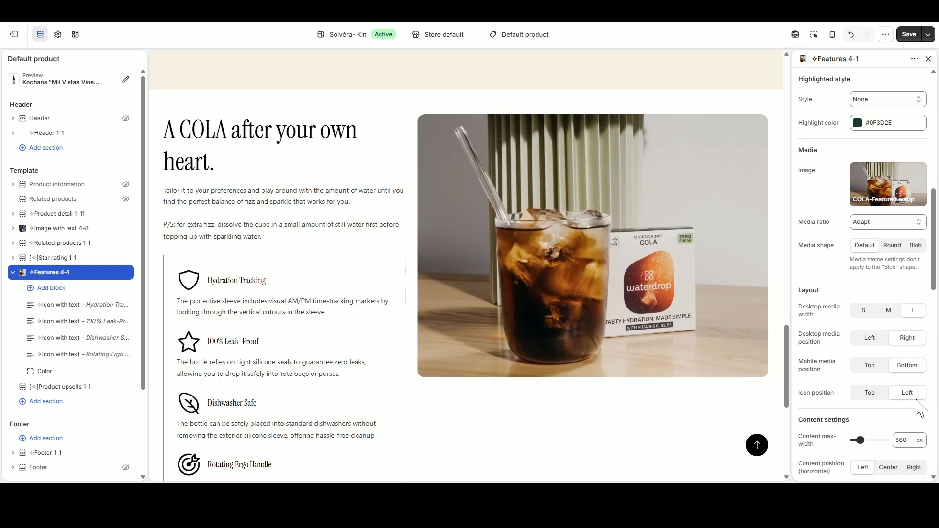
pyautogui.scroll(-2, 917, 407)
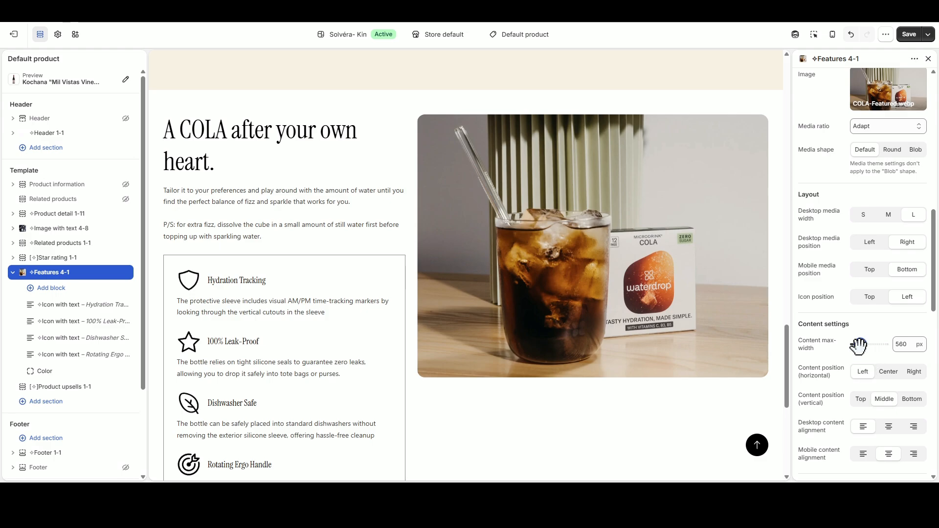
pyautogui.moveTo(859, 346); pyautogui.dragTo(848, 342)
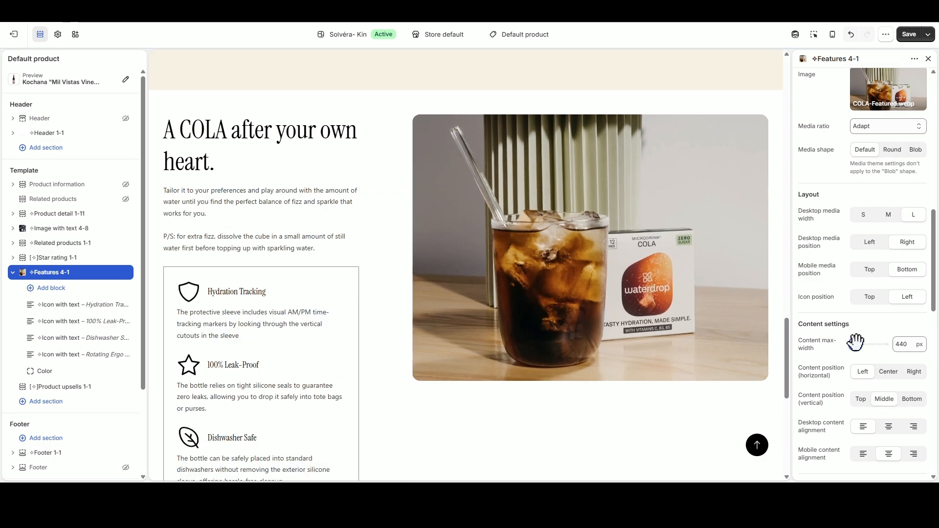
# Turn off the custom container style for the Features 4-1 section's features content.
pyautogui.scroll(-5, 898, 363)
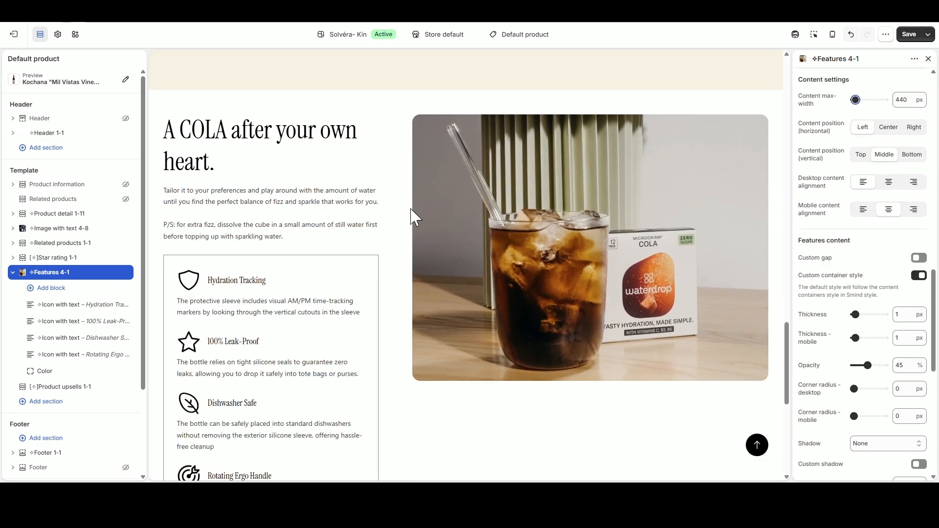
pyautogui.scroll(-2, 370, 378)
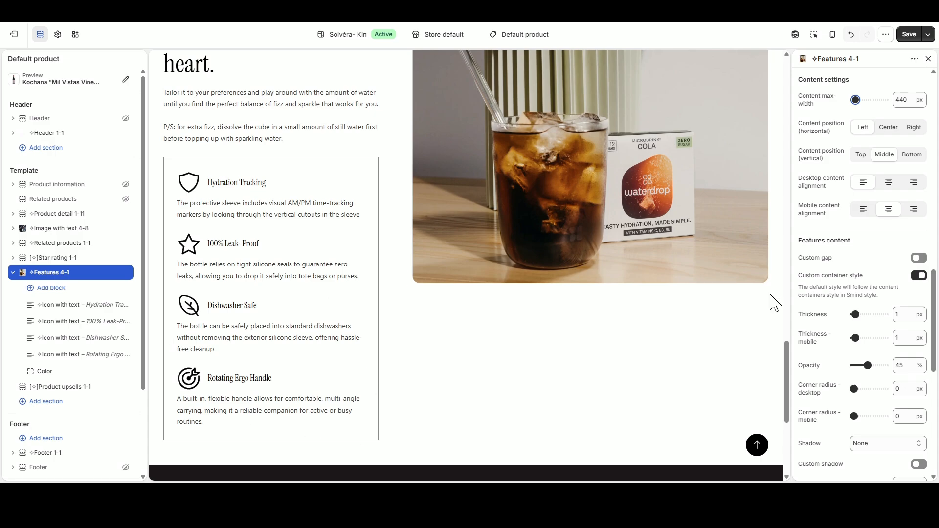
pyautogui.click(914, 278)
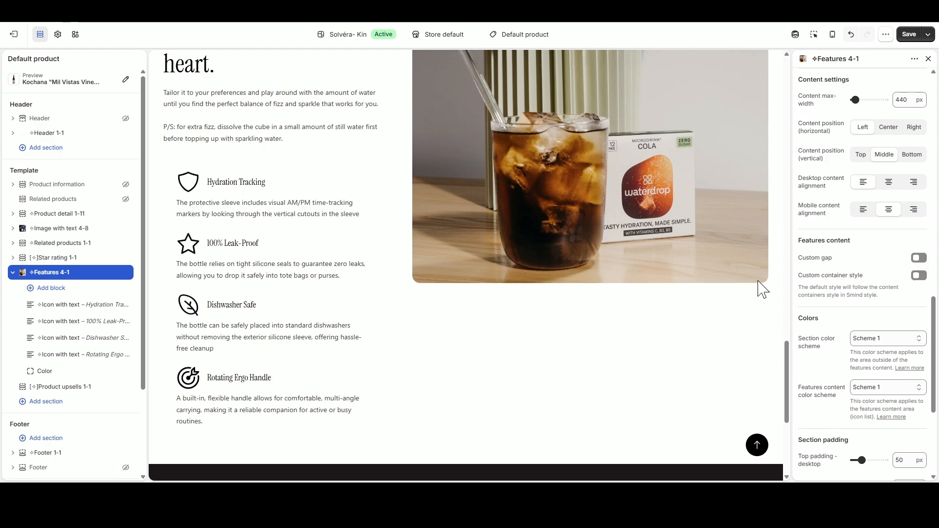
# Remove the four existing Icon with text blocks from the Features 4-1 section.
pyautogui.scroll(-3, 854, 290)
pyautogui.scroll(8, 853, 289)
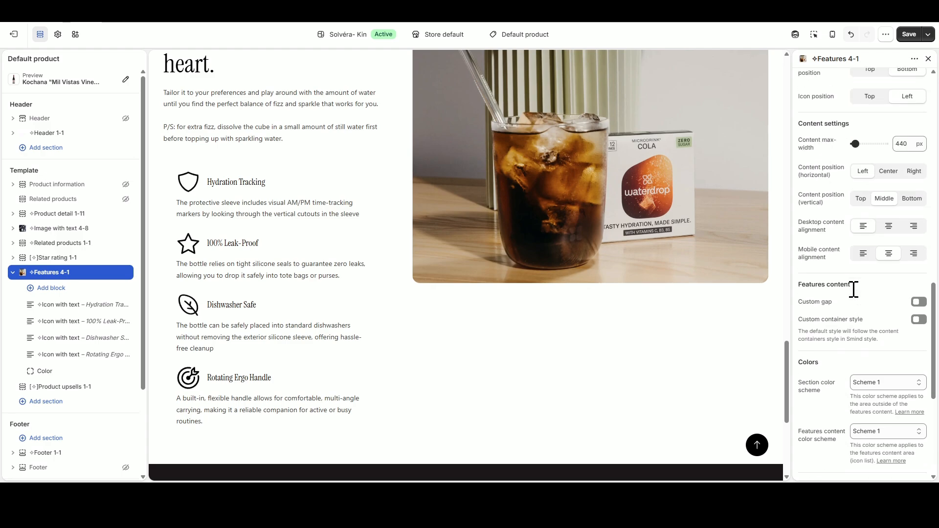
pyautogui.scroll(2, 852, 290)
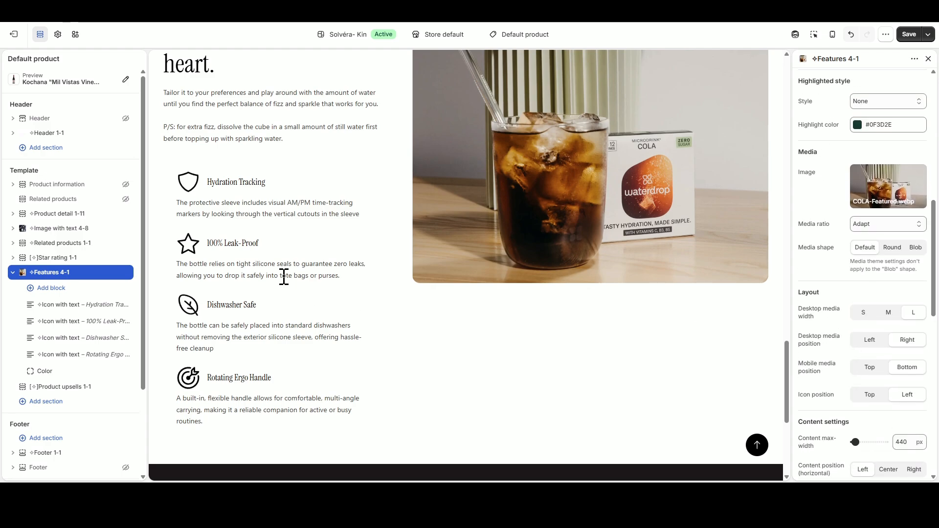
pyautogui.click(113, 305)
pyautogui.click(113, 305)
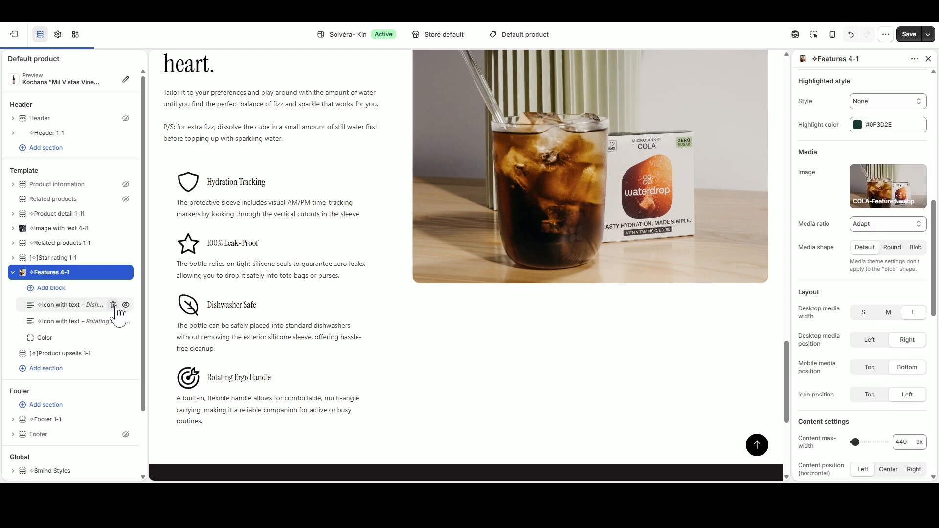
pyautogui.click(113, 305)
pyautogui.click(113, 304)
# Add an Icon with text block to Features 4-1, using the uploaded Icon-Cola-300ml glass graphic as its icon at size 50.
pyautogui.click(50, 288)
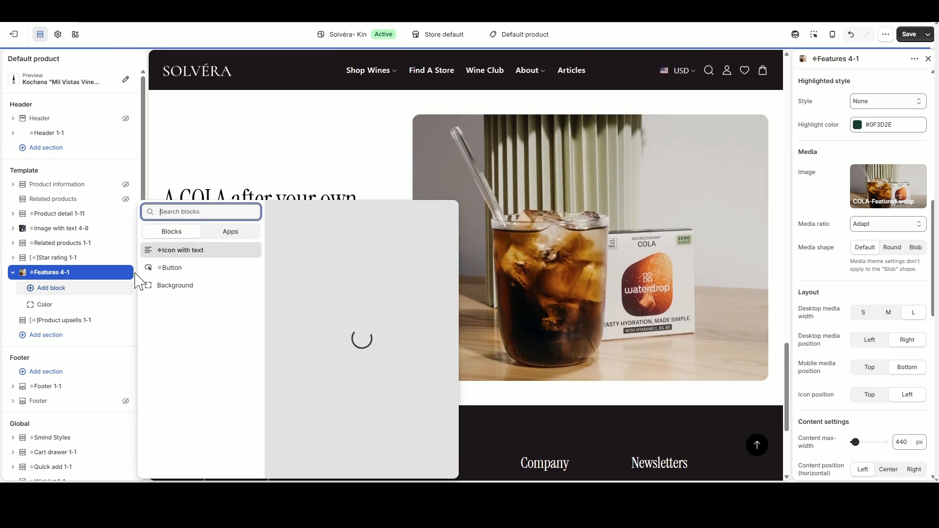
pyautogui.click(169, 250)
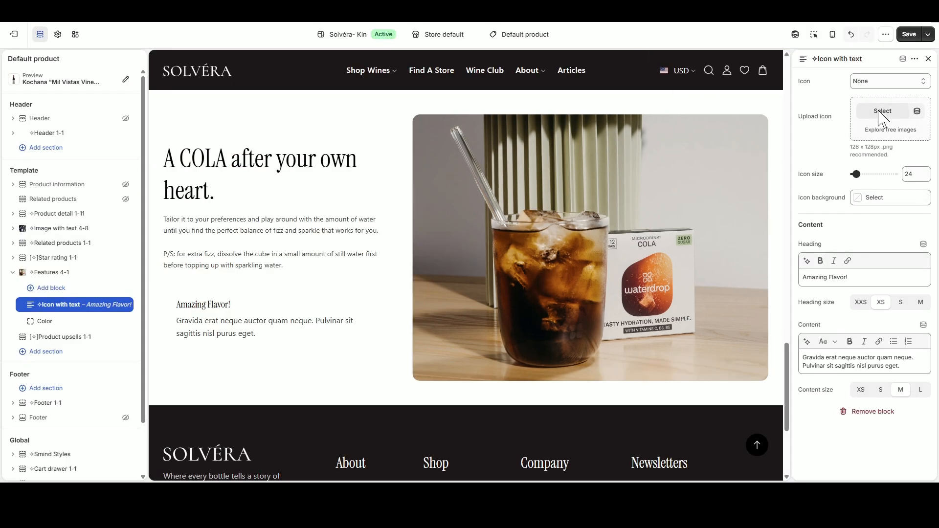
pyautogui.click(881, 112)
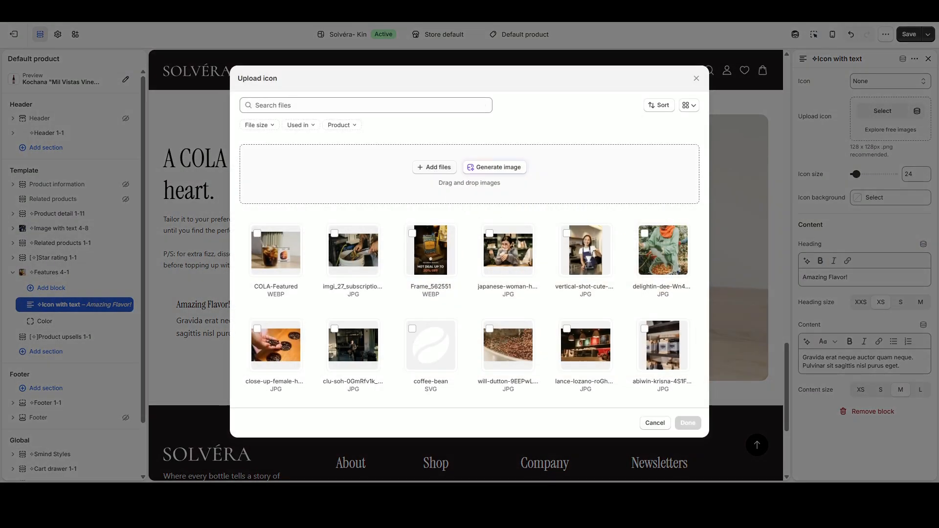
pyautogui.doubleClick(114, 81)
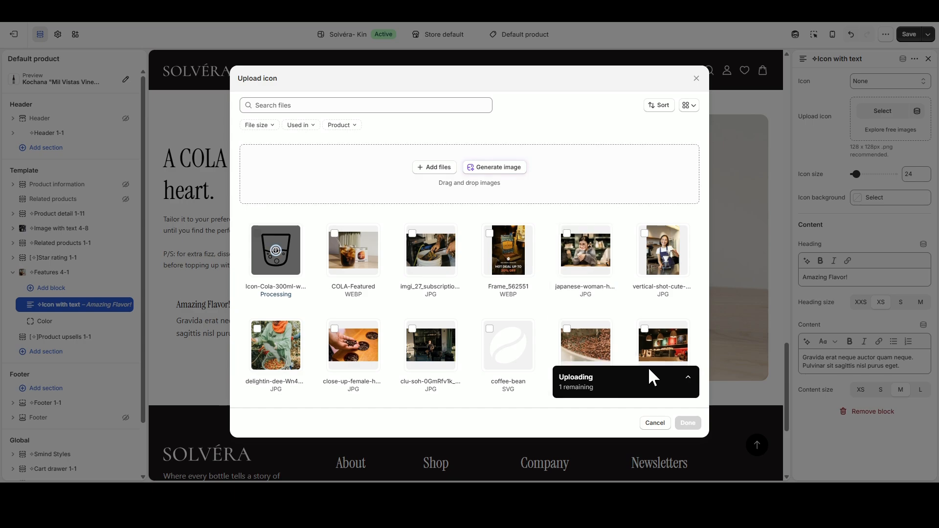
pyautogui.click(687, 423)
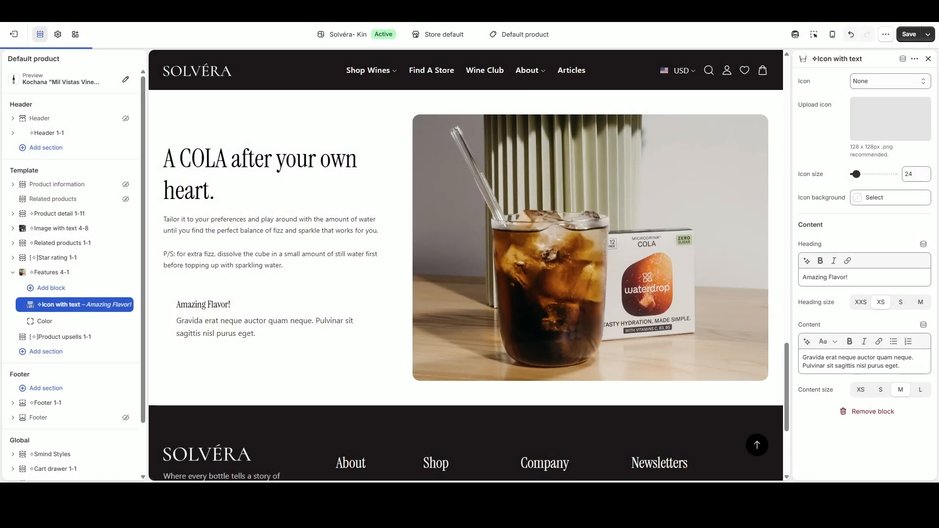
pyautogui.doubleClick(909, 175)
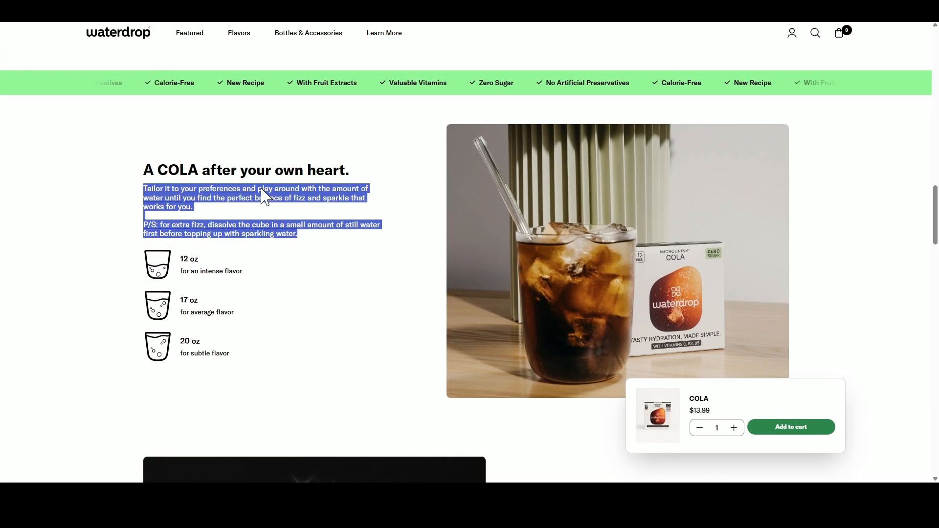
# Replace the new block's heading with "12 oz", copied from the waterdrop COLA page.
pyautogui.moveTo(179, 258); pyautogui.dragTo(288, 260)
pyautogui.hotkey('ctrl', 'c')
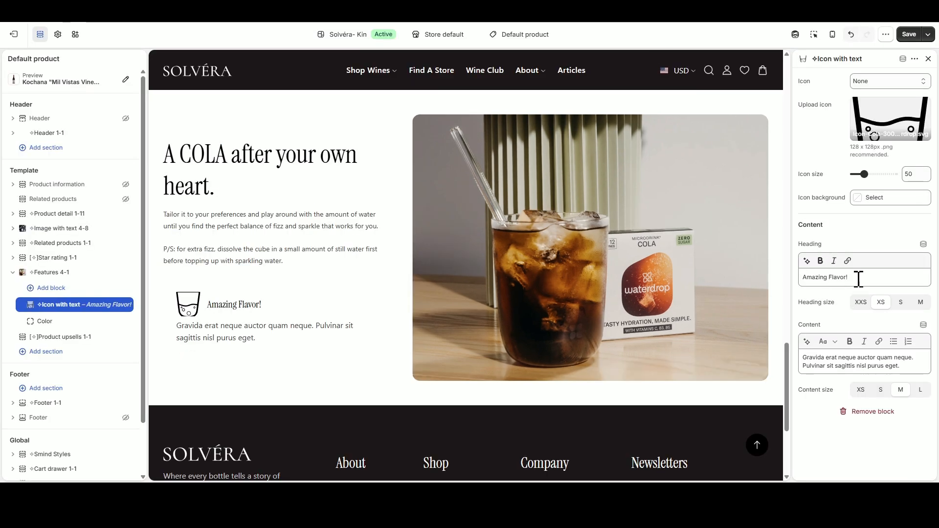
pyautogui.tripleClick(859, 278)
pyautogui.hotkey('ctrl', 'v')
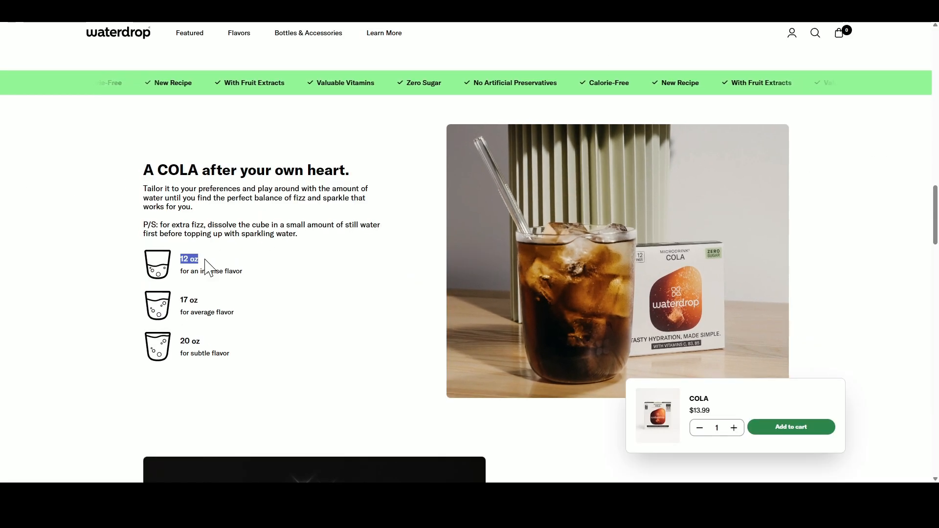
# Replace the block's content with "for an intense flavor" from the waterdrop page and set both content size and heading size to S.
pyautogui.moveTo(180, 272); pyautogui.dragTo(241, 272)
pyautogui.hotkey('ctrl', 'c')
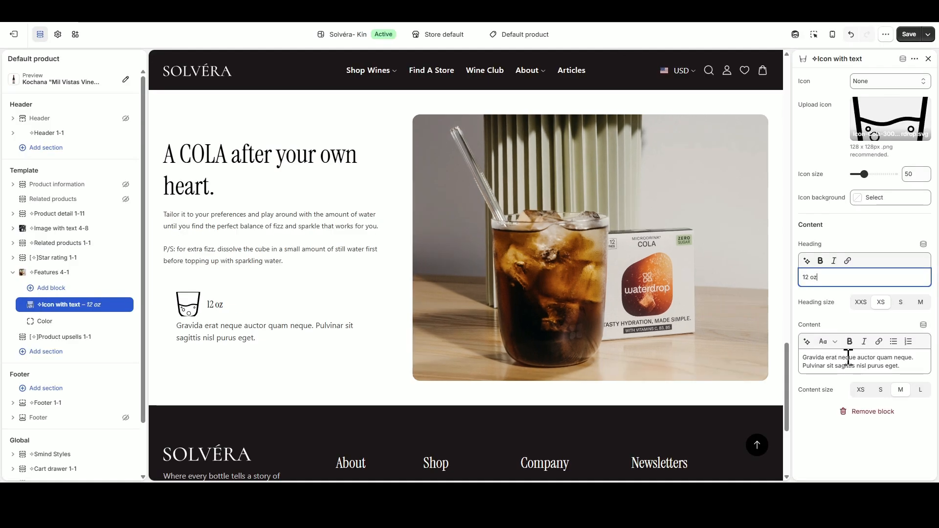
pyautogui.tripleClick(850, 357)
pyautogui.hotkey('ctrl', 'v')
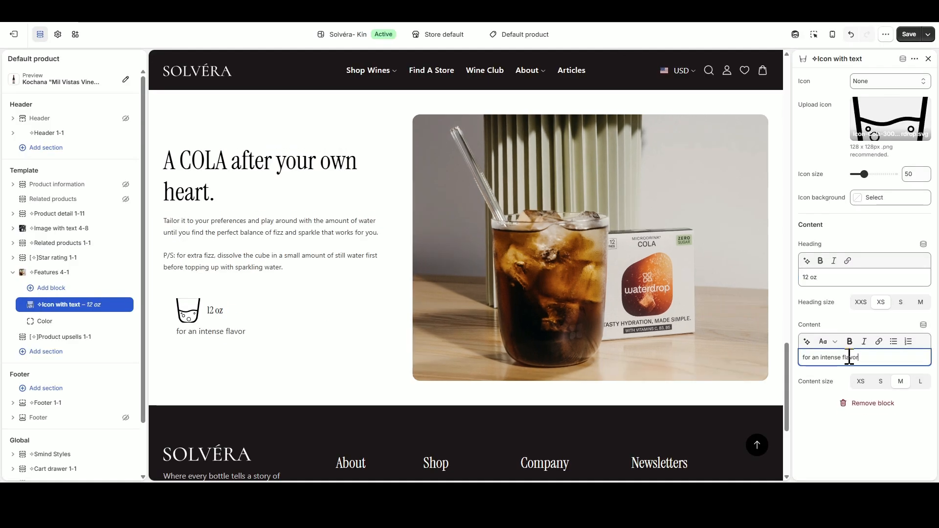
pyautogui.click(863, 327)
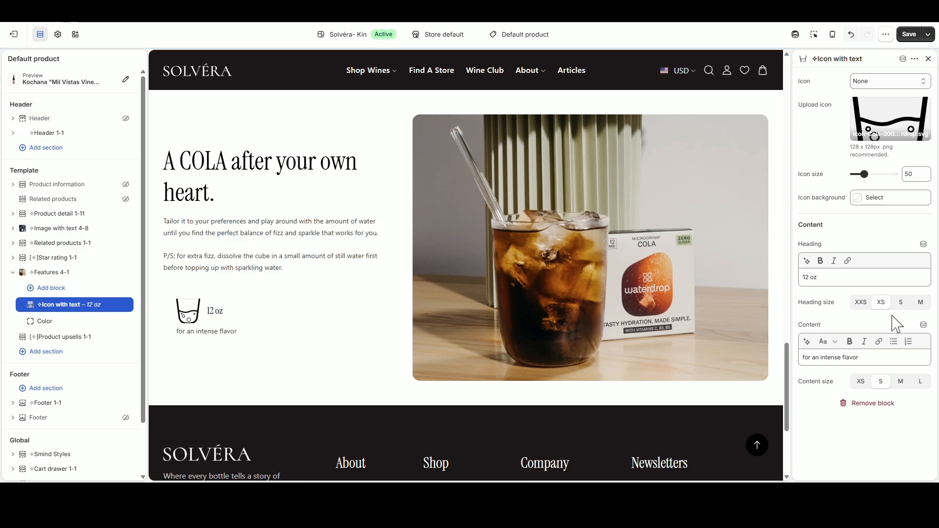
pyautogui.click(900, 302)
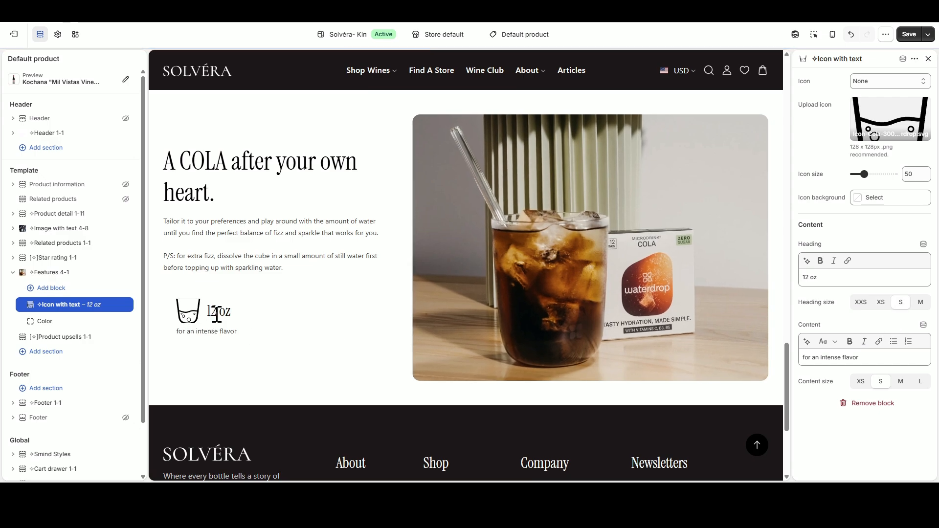
# Duplicate the "12 oz" Icon with text block twice within the Features 4-1 section.
pyautogui.rightClick(67, 312)
pyautogui.click(93, 170)
pyautogui.rightClick(71, 327)
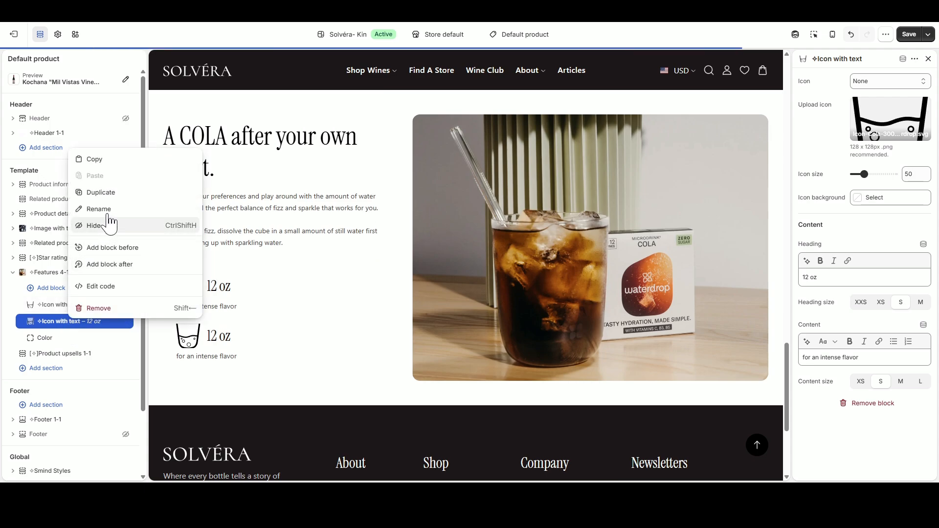
pyautogui.click(107, 193)
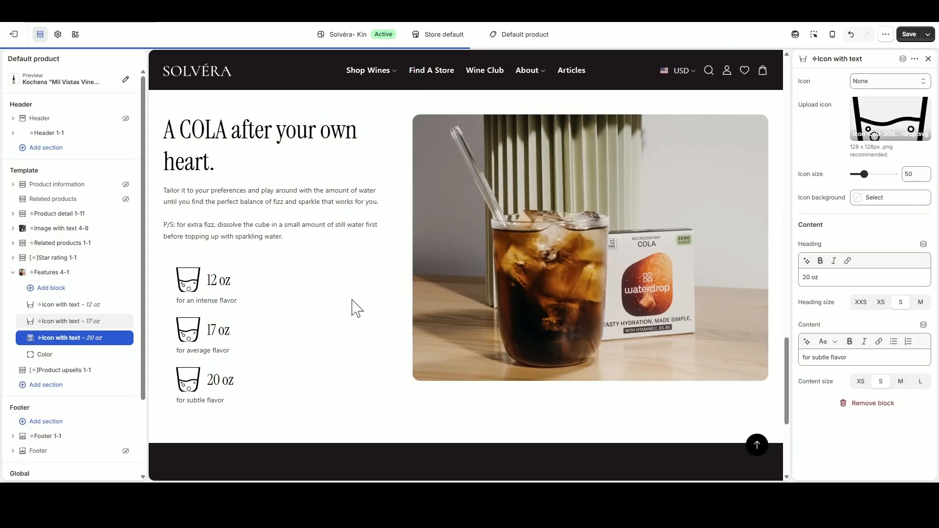
# Check the Features 4-1 section in a full-width desktop preview and in the mobile preview.
pyautogui.click(40, 35)
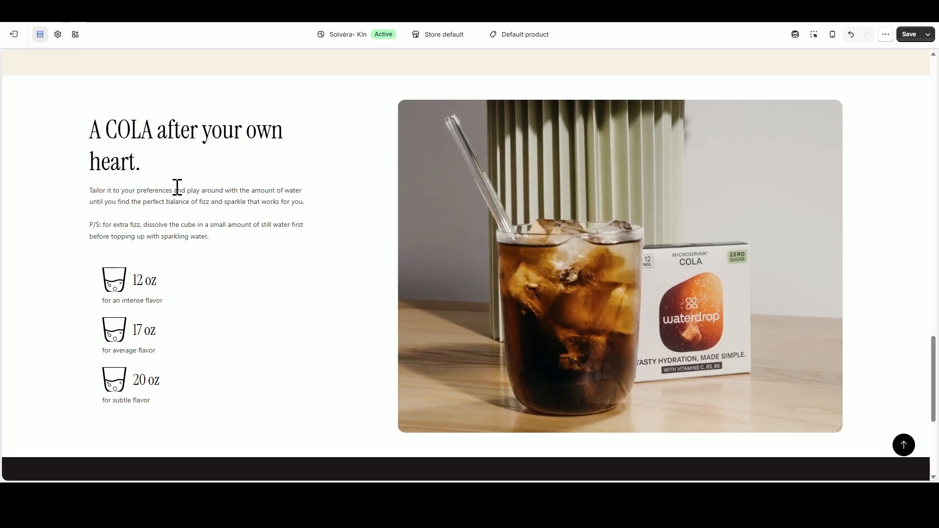
pyautogui.click(40, 35)
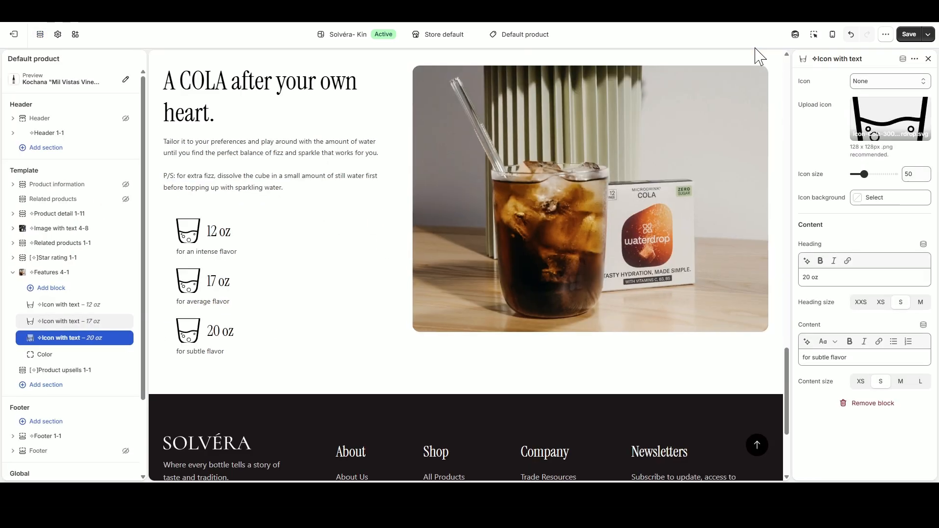
pyautogui.click(833, 35)
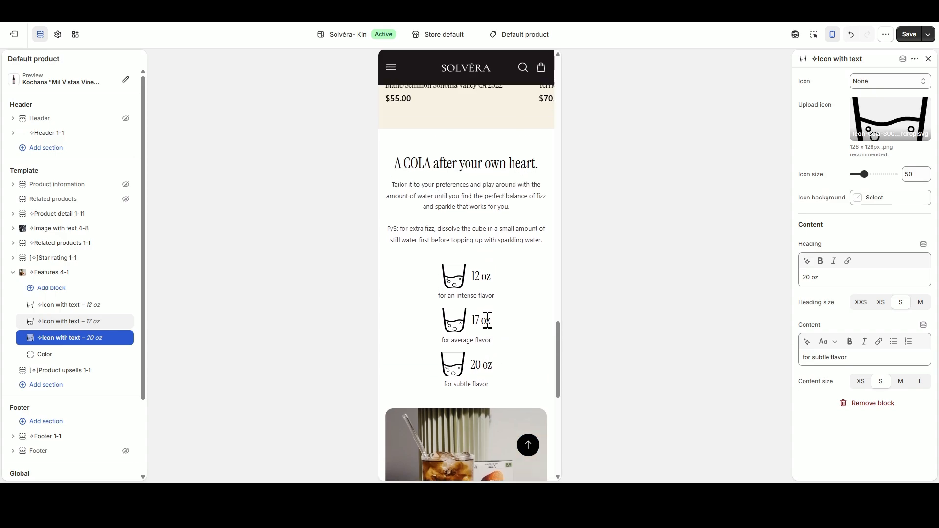
# Set the Features 4-1 section's mobile media position to Top.
pyautogui.click(80, 273)
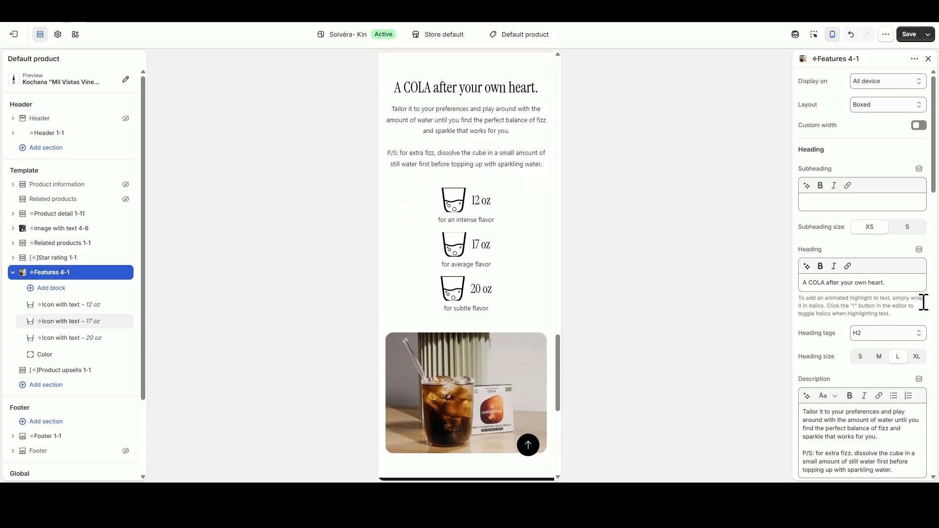
pyautogui.scroll(-2, 922, 343)
pyautogui.scroll(-7, 923, 350)
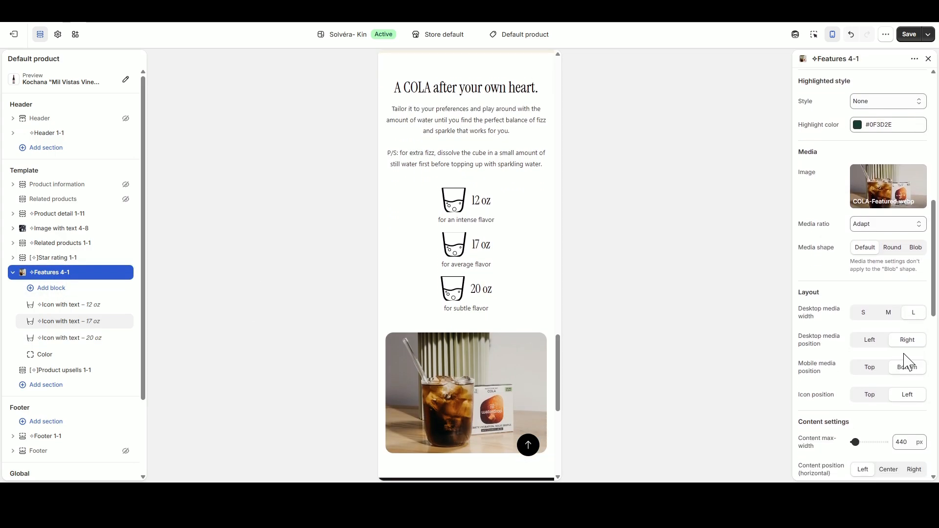
pyautogui.click(878, 368)
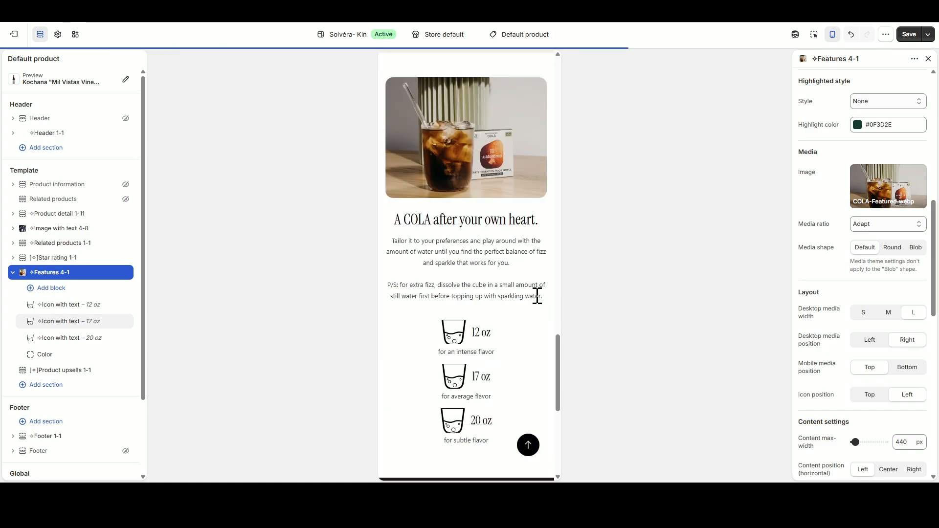
pyautogui.click(499, 279)
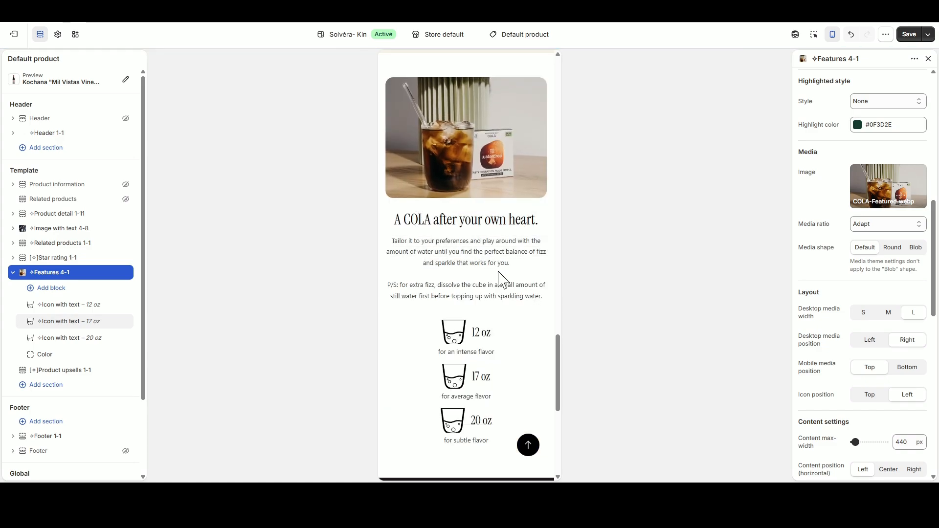
# Set the section's mobile content alignment to left and check the text and icons in the mobile preview.
pyautogui.scroll(-3, 896, 385)
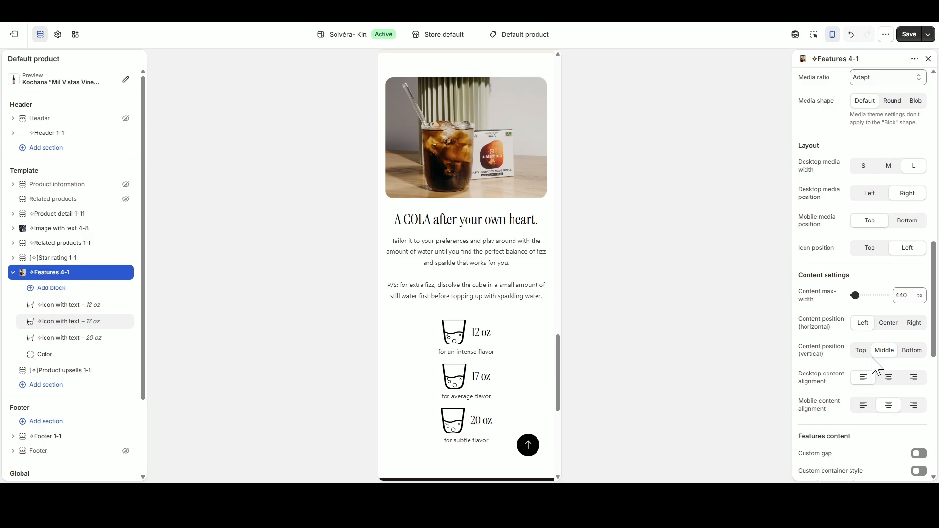
pyautogui.click(863, 408)
pyautogui.moveTo(447, 225); pyautogui.dragTo(470, 295)
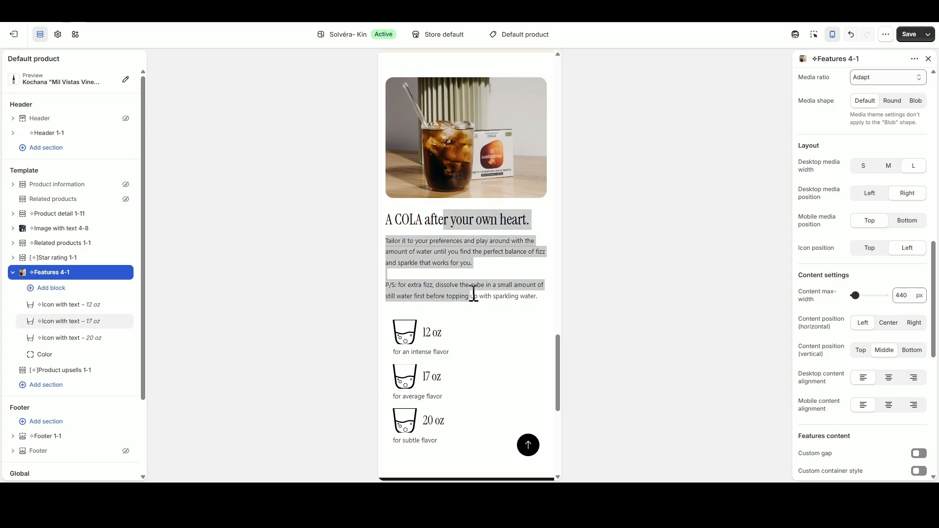
pyautogui.scroll(-2, 476, 362)
pyautogui.scroll(2, 446, 347)
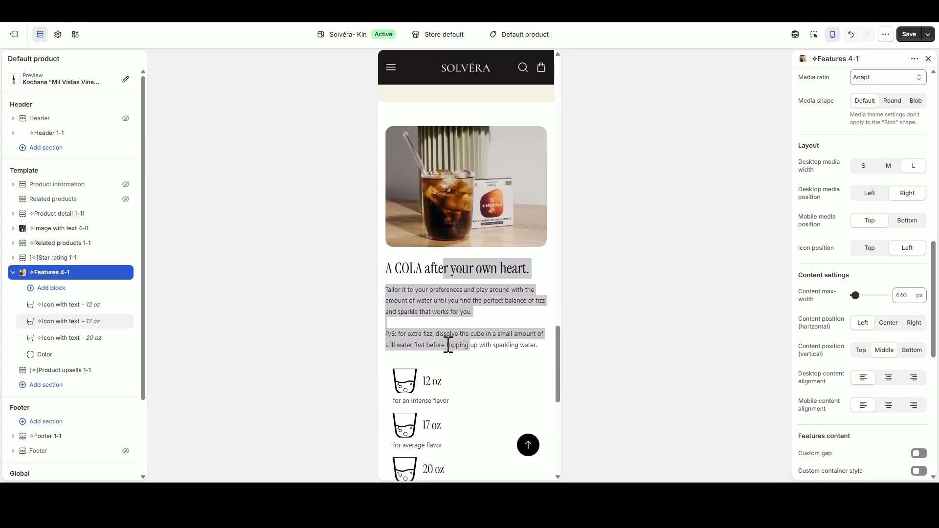
# Return to a full-width desktop preview without the side panels and save the changes.
pyautogui.click(40, 34)
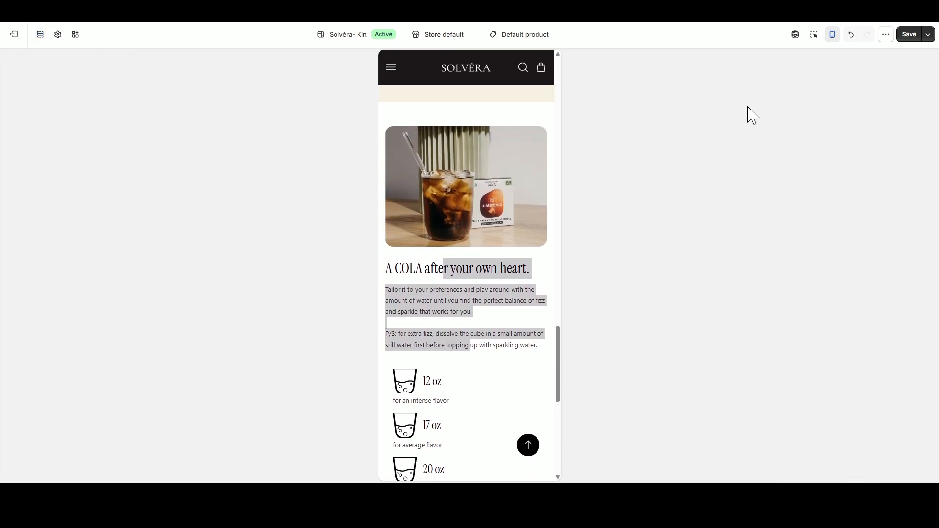
pyautogui.click(832, 34)
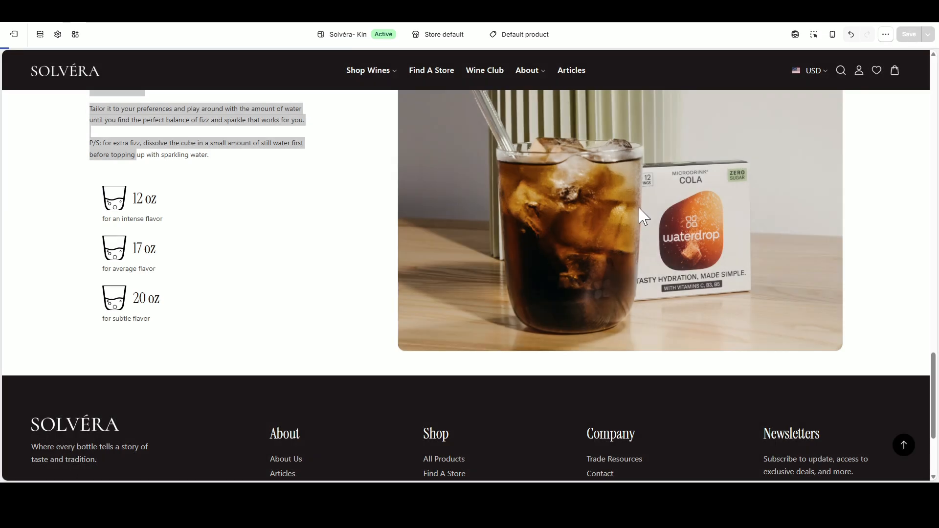
pyautogui.scroll(2, 294, 212)
pyautogui.click(243, 227)
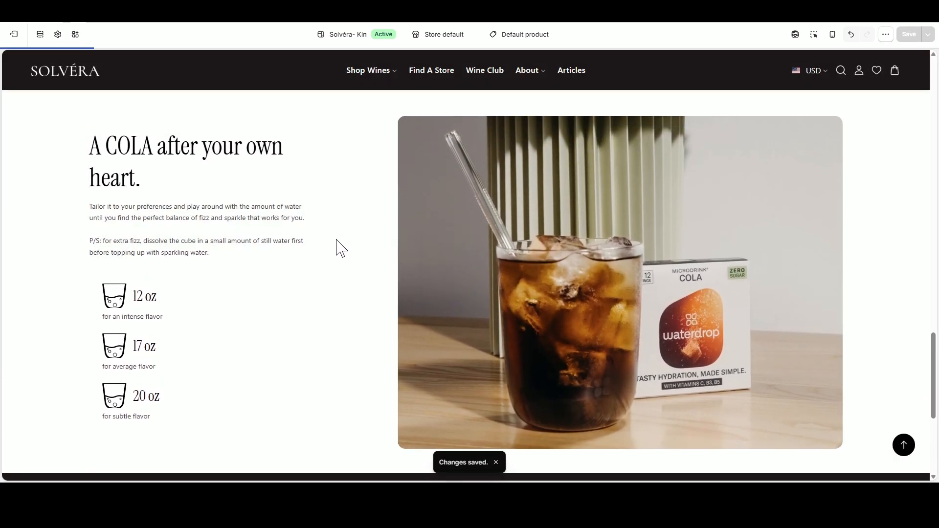
# Review the saved COLA section on the product page and compare it with the original on the waterdrop page.
pyautogui.scroll(-5, 650, 463)
pyautogui.scroll(9, 650, 463)
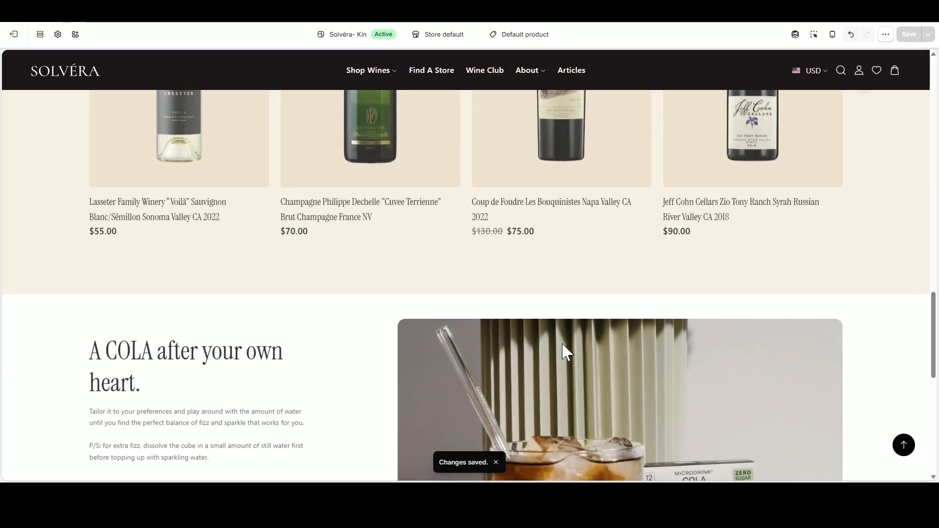
pyautogui.scroll(-5, 566, 351)
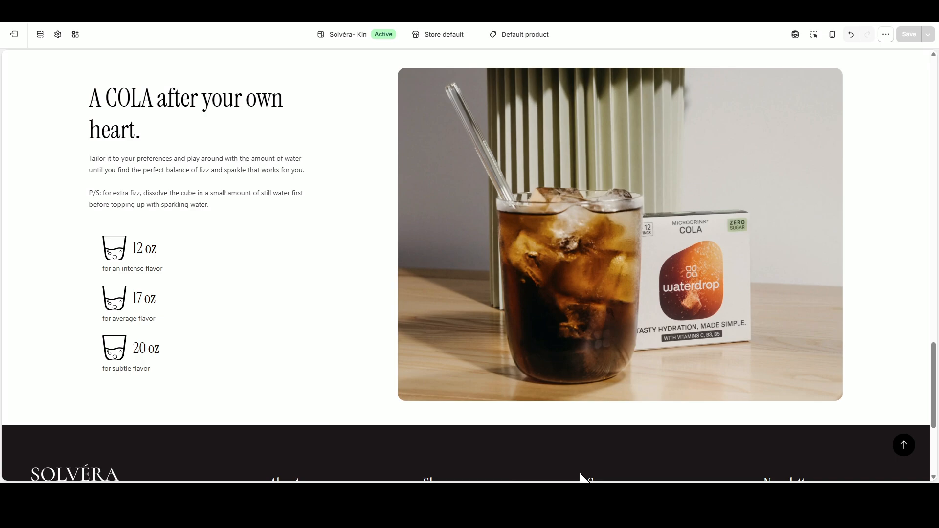
pyautogui.click(624, 10)
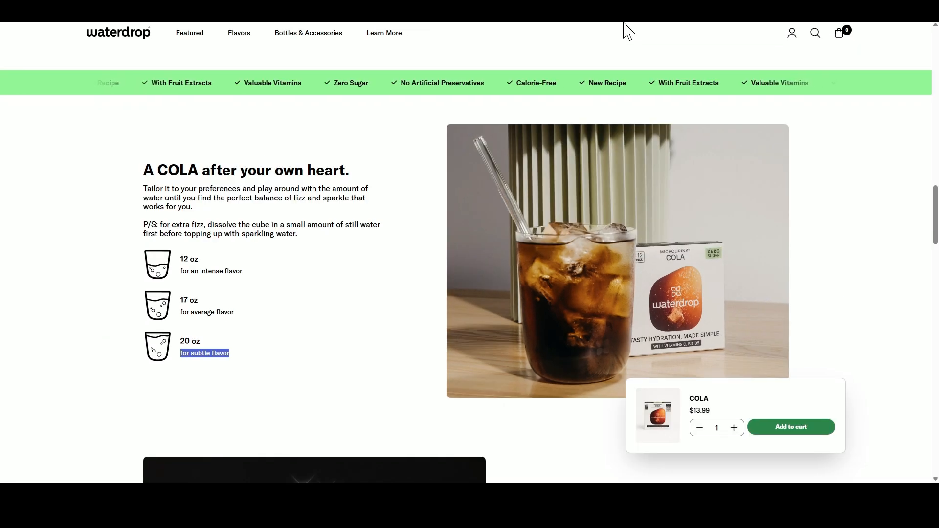